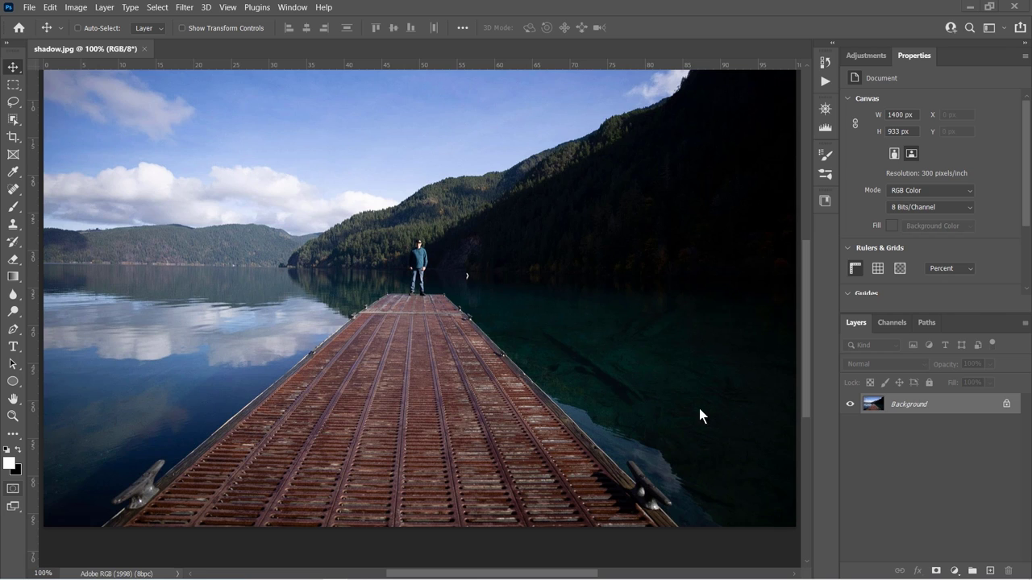
Step: Show the Channels panel with the RGB, Red, Green and Blue channels of shadow.jpg
{"action": "left_click", "coordinate": [904, 322]}
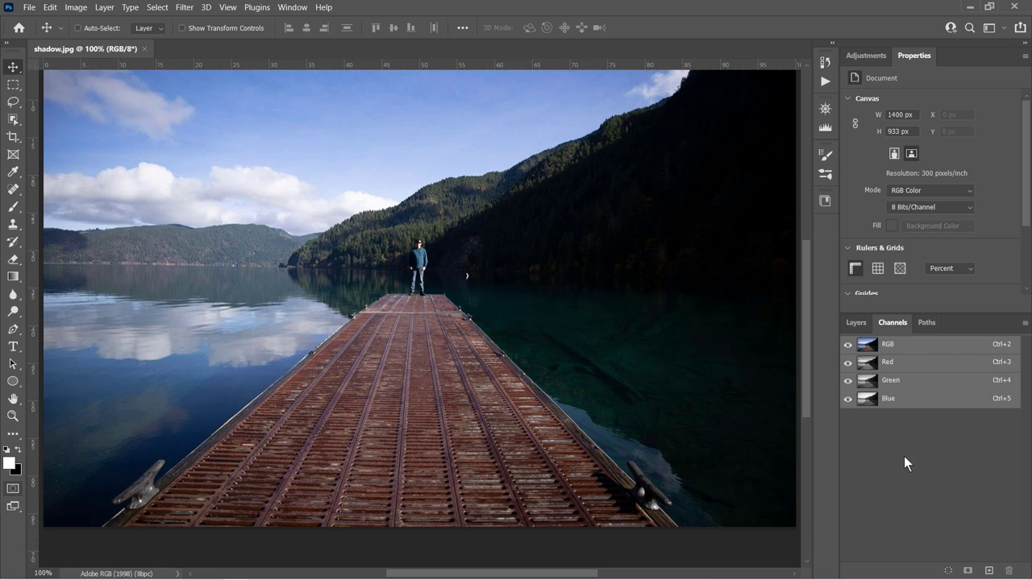
Step: Load the RGB channel's luminosity as a selection of the photo's bright areas
{"action": "key", "text": "ctrl"}
{"action": "left_click", "coordinate": [869, 345], "text": "ctrl"}
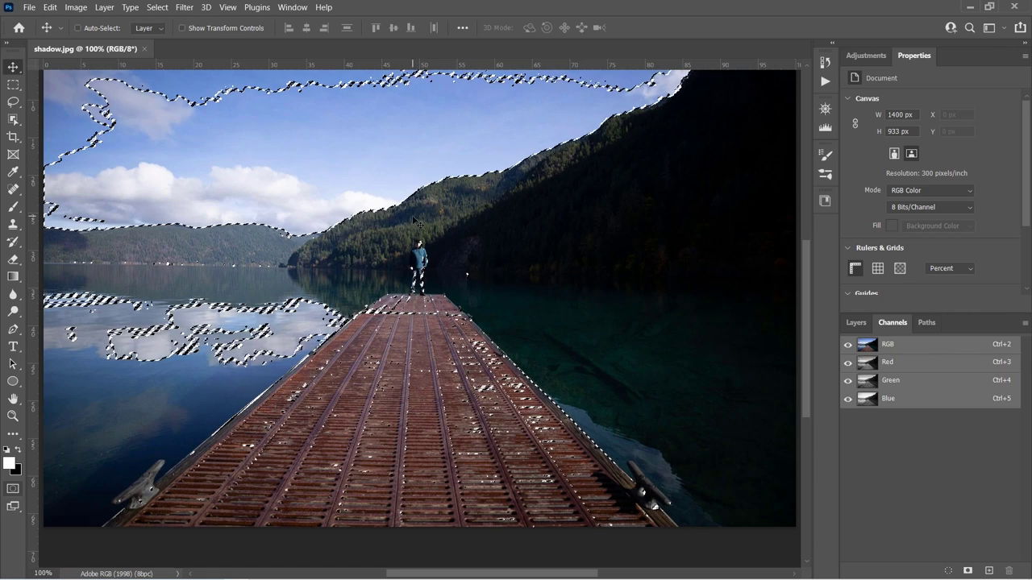
Step: Save the luminosity selection as a new channel named 'Lights' and start intersecting with it
{"action": "left_click", "coordinate": [967, 570]}
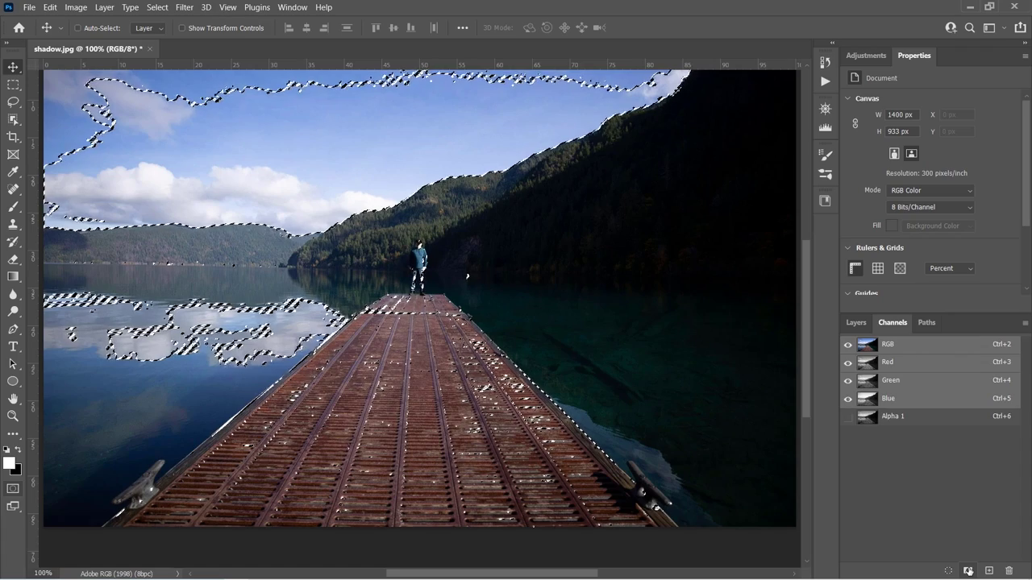
{"action": "double_click", "coordinate": [899, 416]}
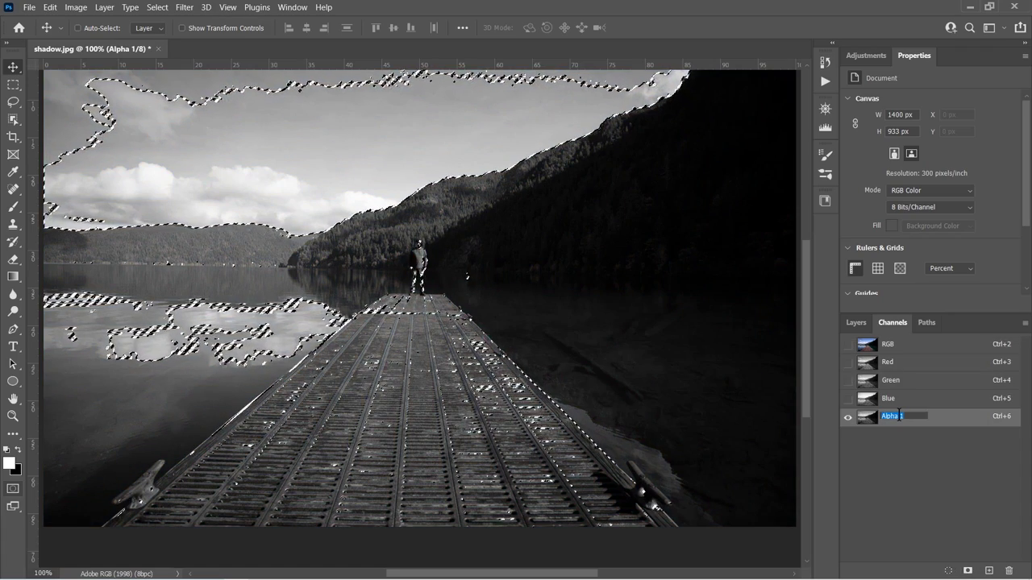
{"action": "type", "text": "Lig"}
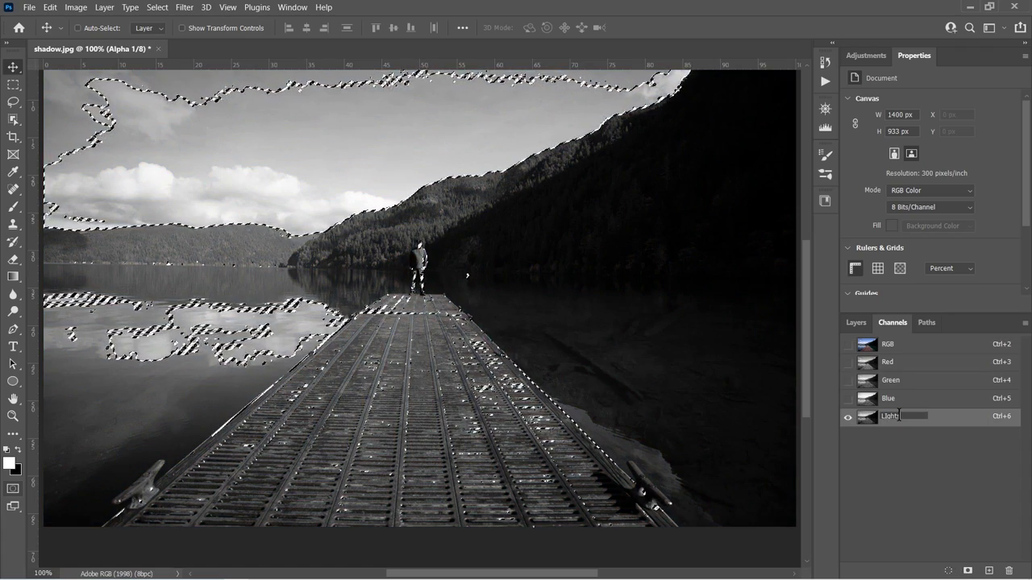
{"action": "type", "text": "hts"}
{"action": "key", "text": "Return"}
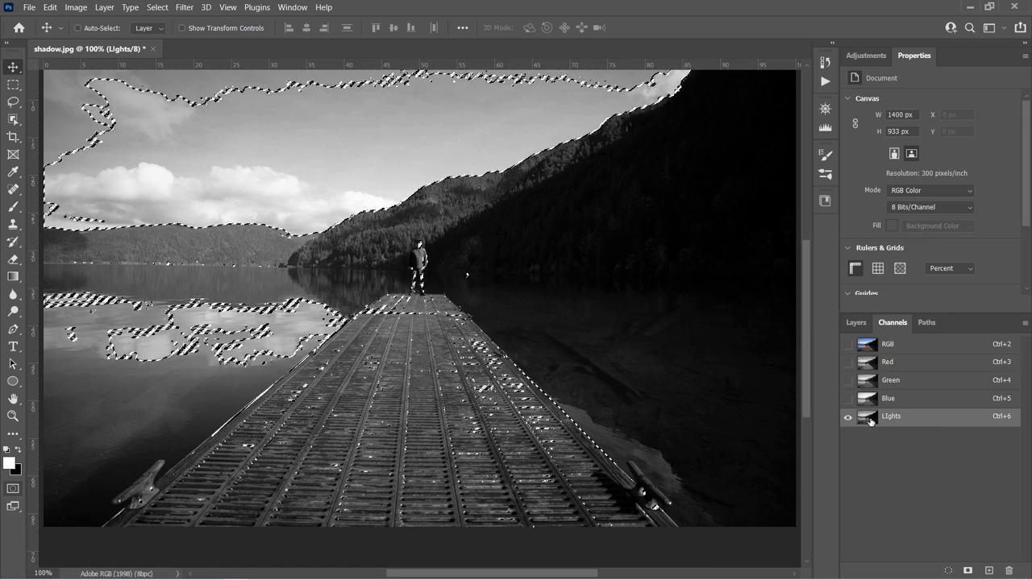
{"action": "key", "text": "ctrl"}
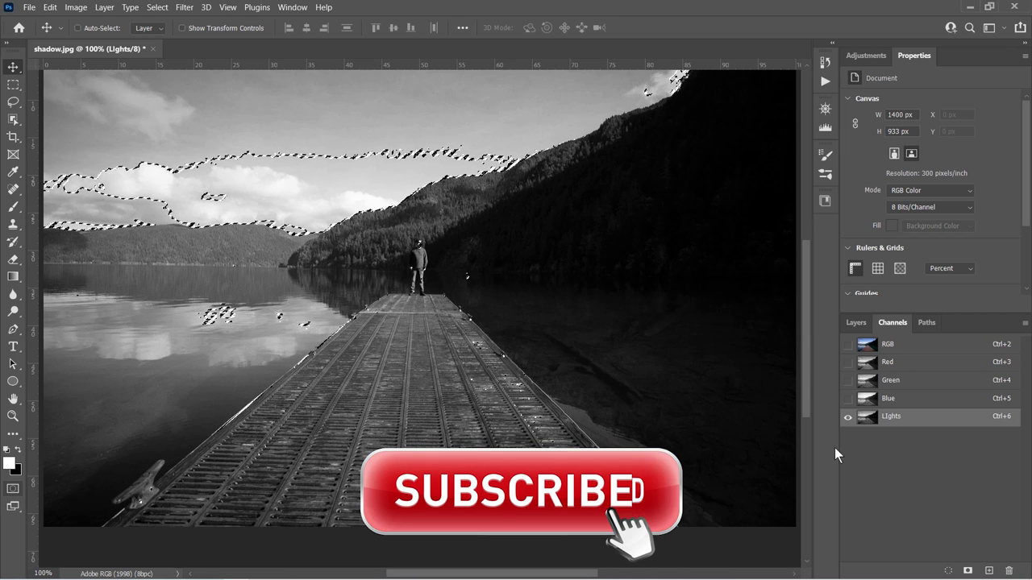
Step: Save the narrowed selection as channel 'lights2' and intersect the selection with it
{"action": "left_click", "coordinate": [966, 570]}
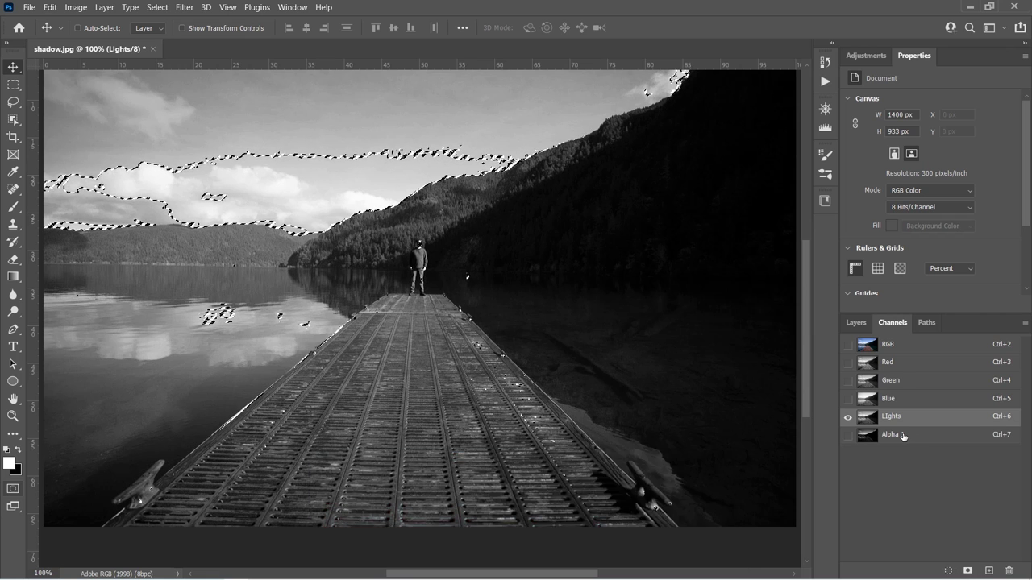
{"action": "double_click", "coordinate": [890, 435]}
{"action": "type", "text": "lights2"}
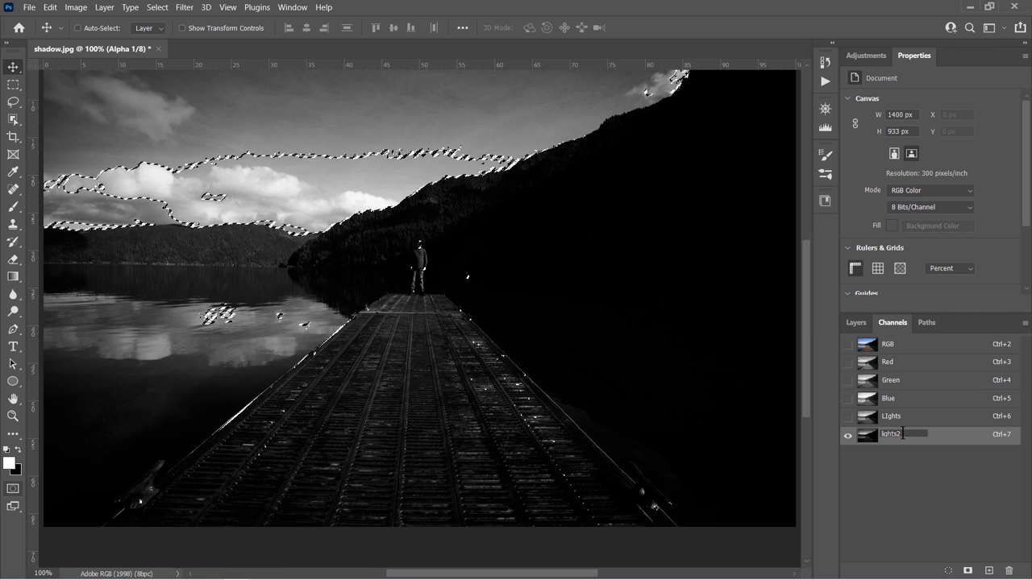
{"action": "left_click", "coordinate": [872, 437]}
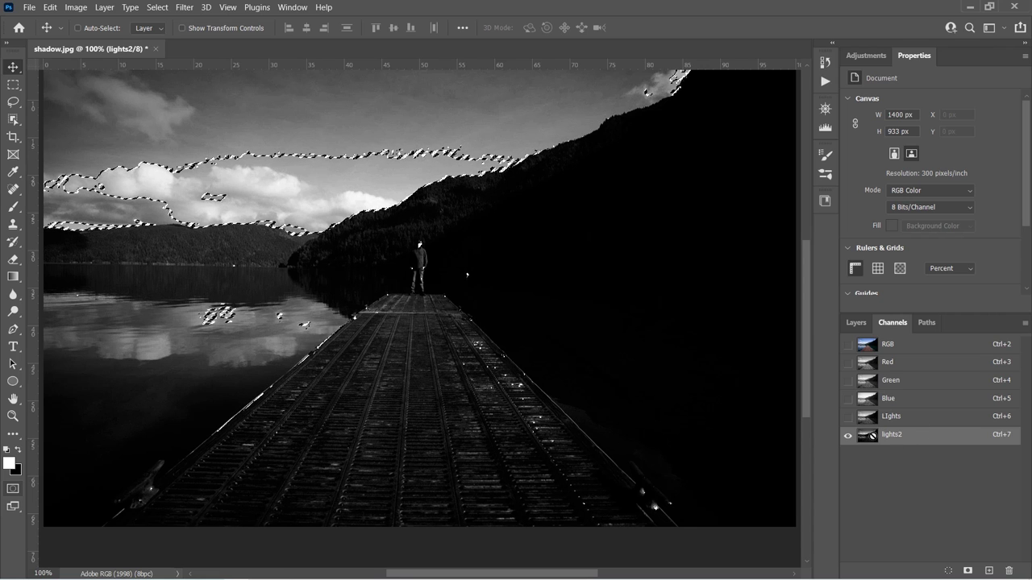
{"action": "key", "text": "ctrl"}
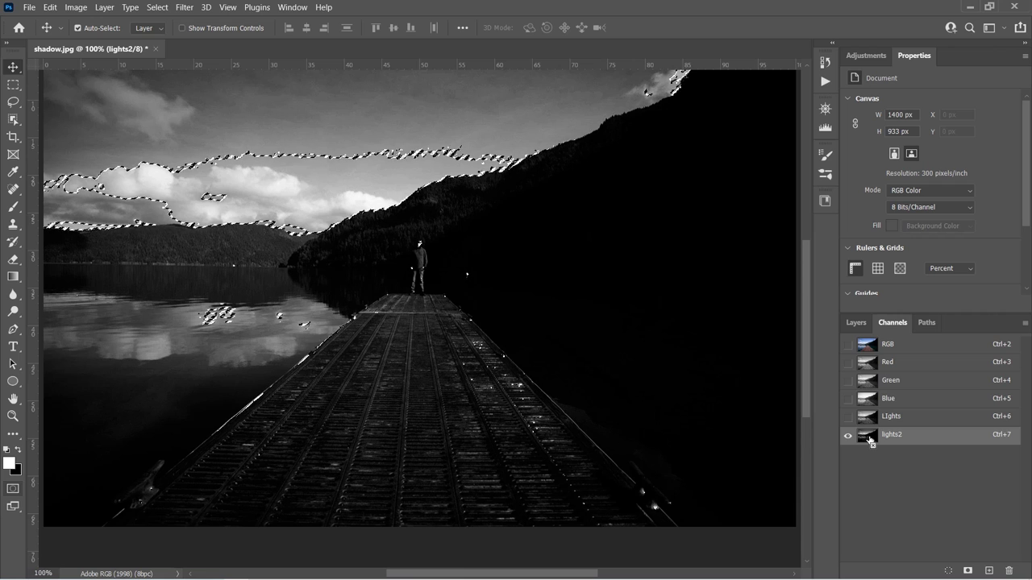
{"action": "left_click", "coordinate": [869, 439], "text": "ctrl"}
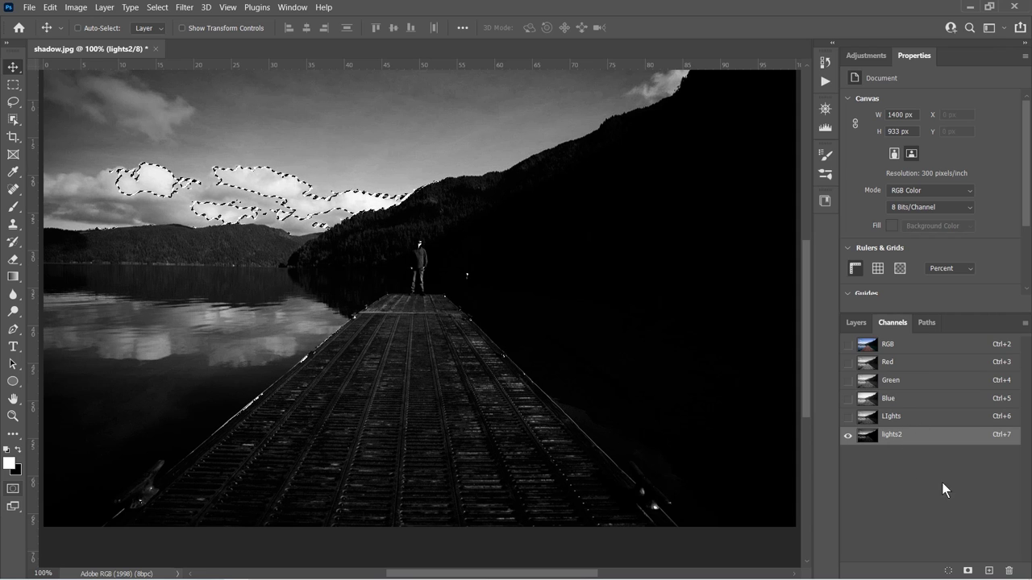
Step: Save the narrower selection as channel 'lights3' and return to the RGB composite
{"action": "left_click", "coordinate": [967, 571]}
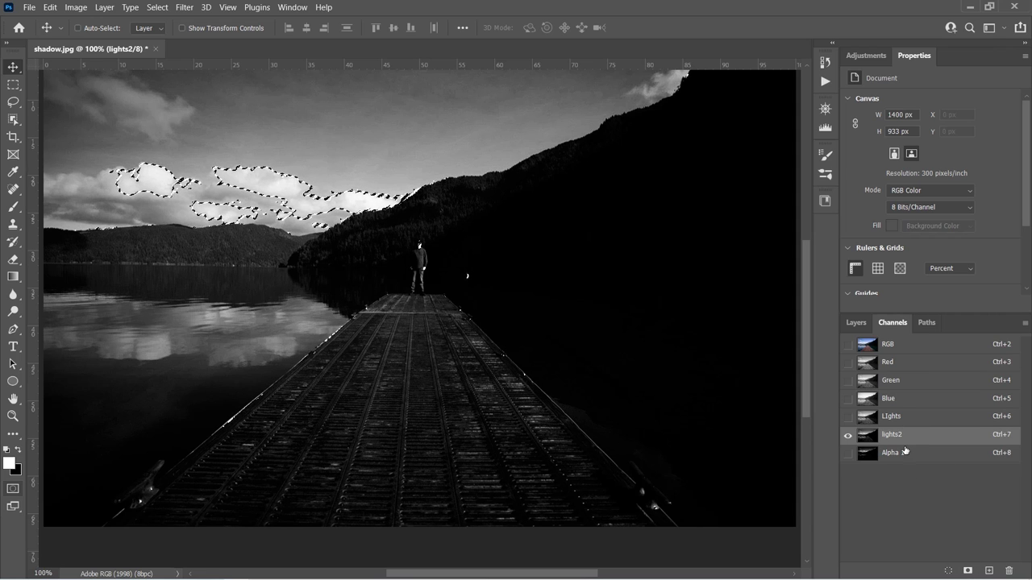
{"action": "double_click", "coordinate": [896, 453]}
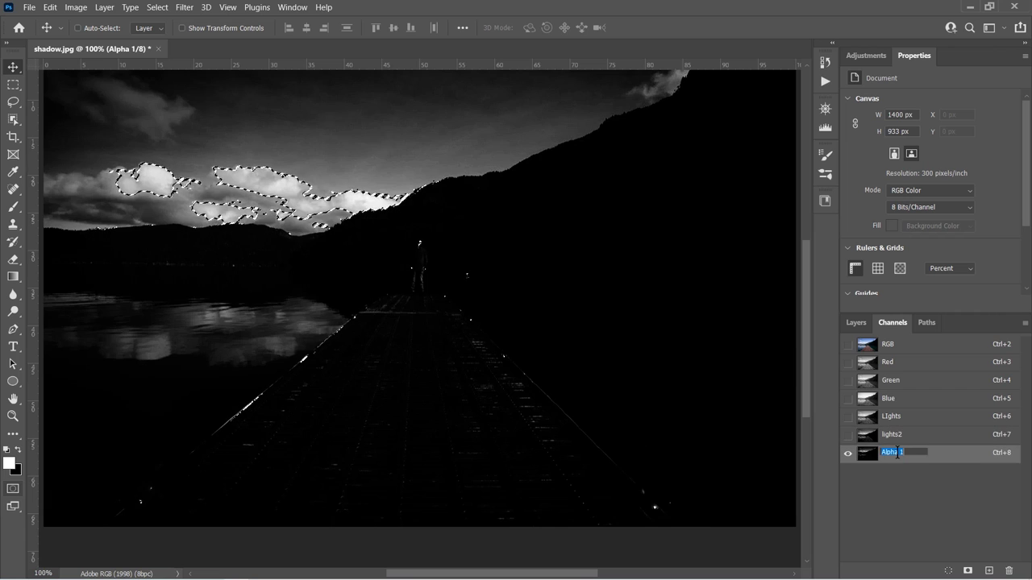
{"action": "type", "text": "light"}
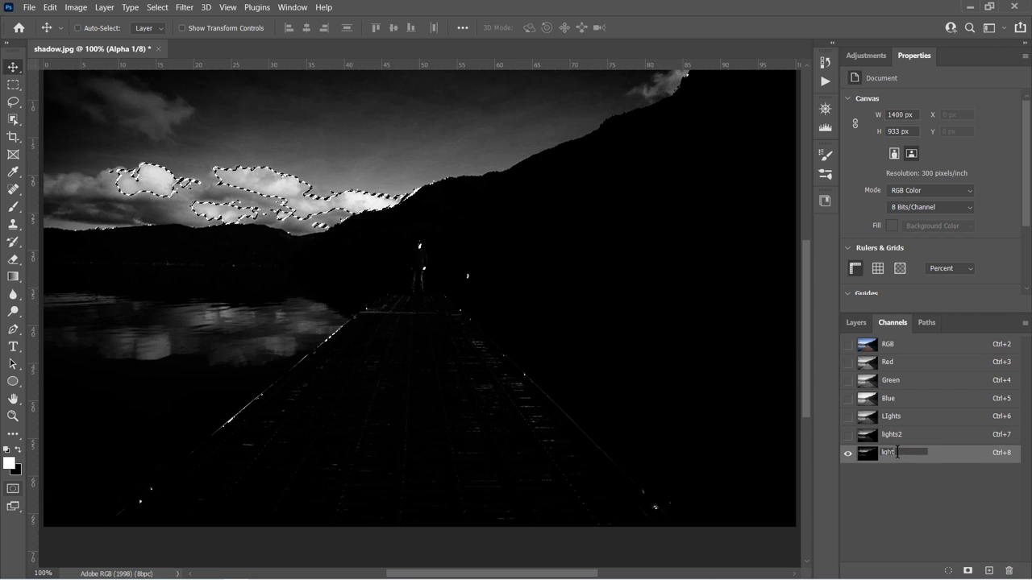
{"action": "type", "text": "s3"}
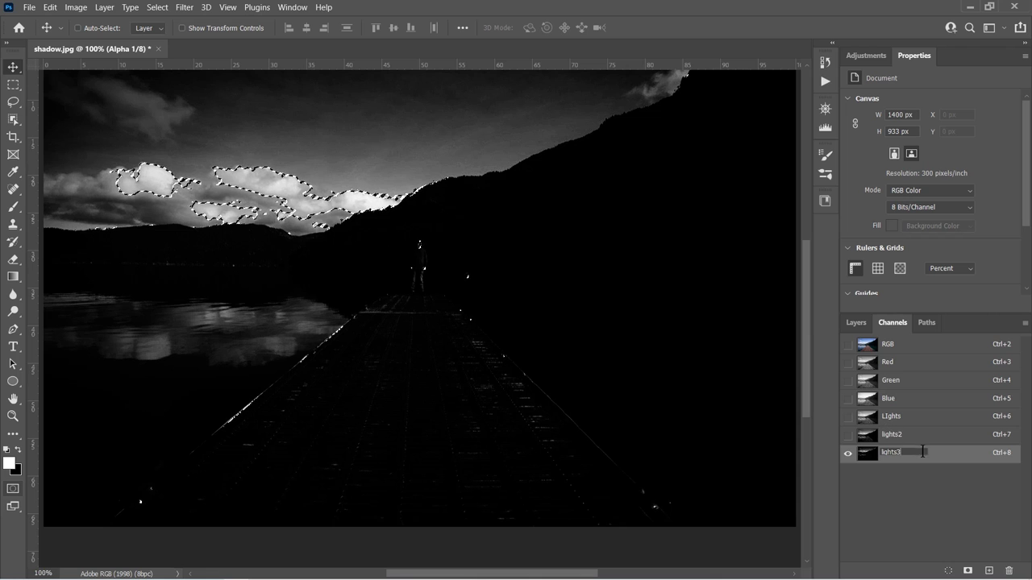
{"action": "key", "text": "Return"}
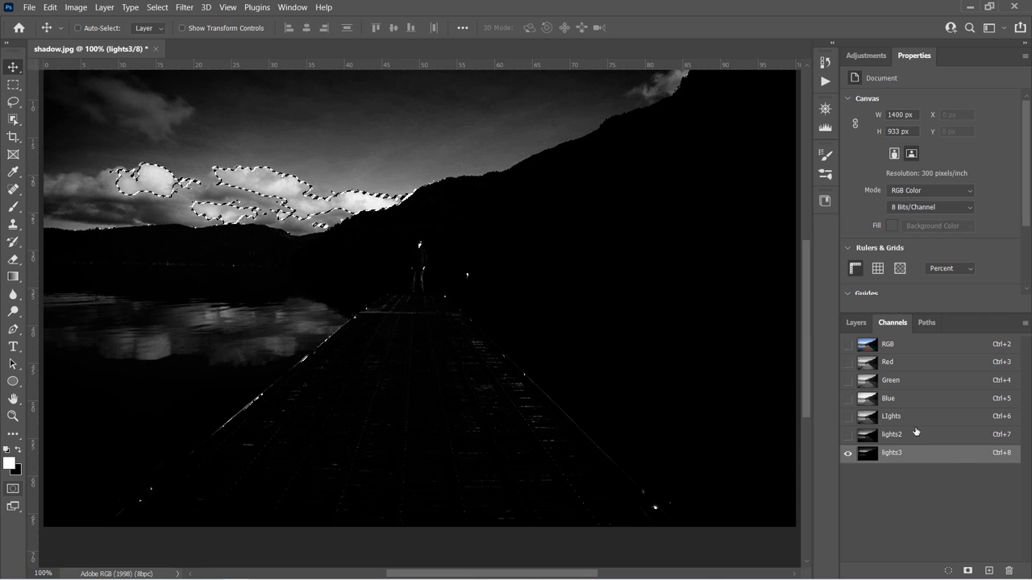
{"action": "left_click", "coordinate": [910, 345]}
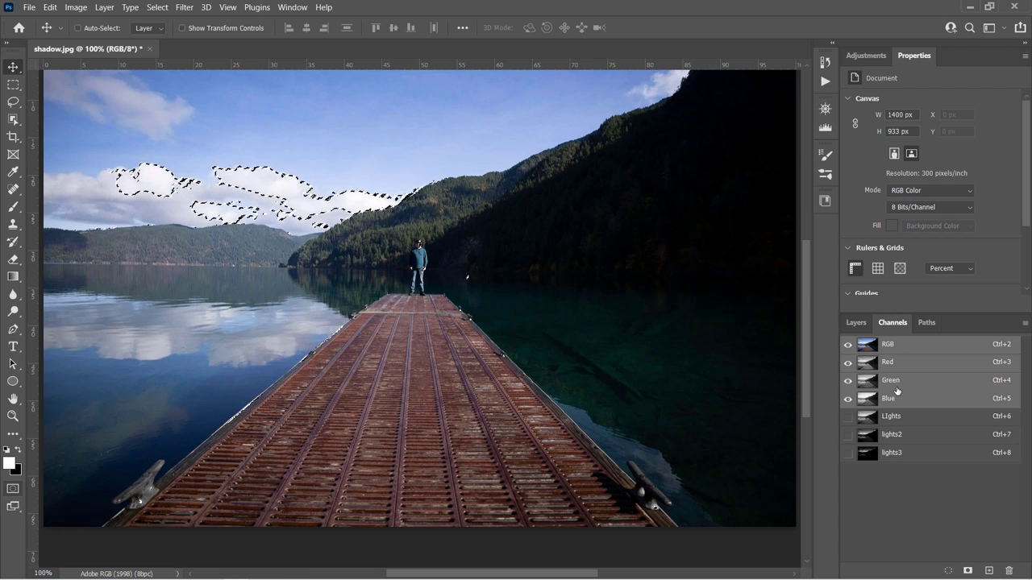
Step: Deselect, reload the RGB luminosity, and invert it so the dark tones are selected
{"action": "key", "text": "ctrl+d"}
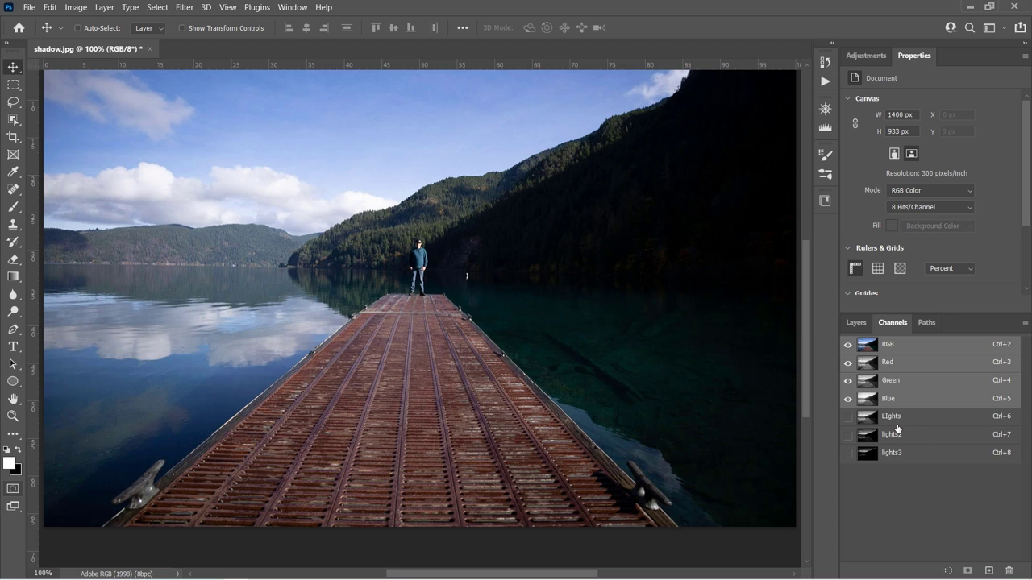
{"action": "left_click", "coordinate": [867, 352], "text": "ctrl"}
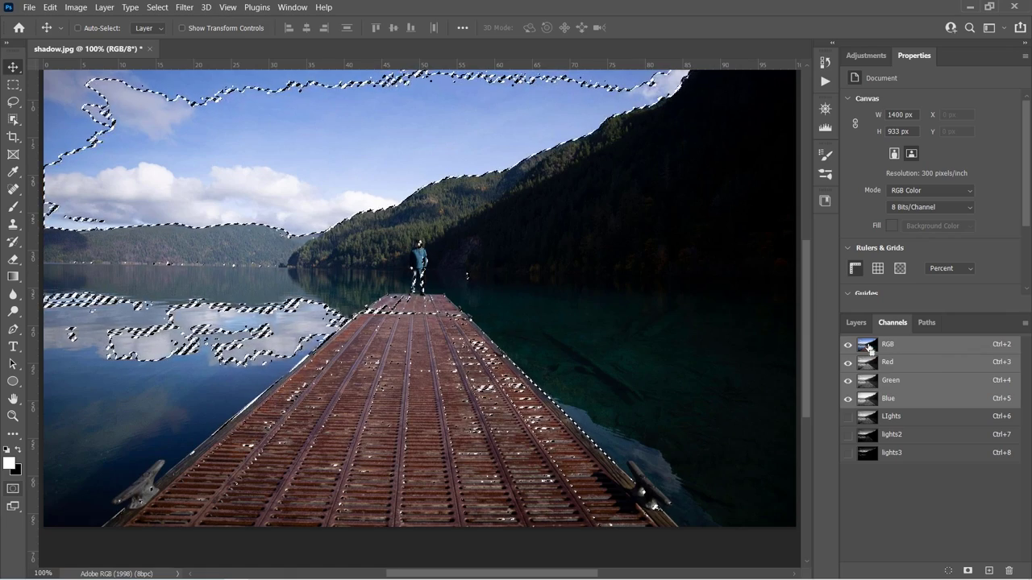
{"action": "key", "text": "ctrl"}
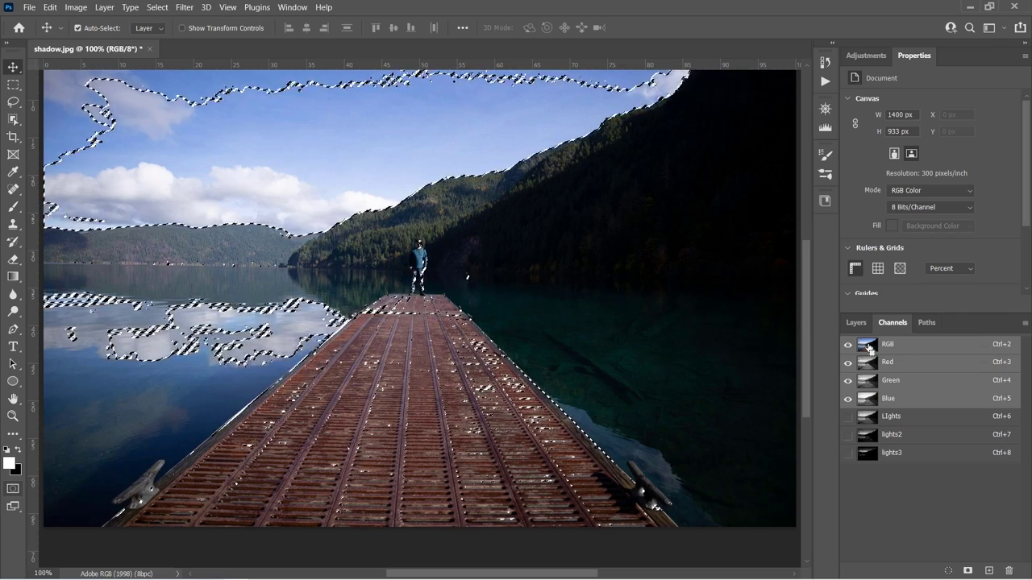
{"action": "left_click", "coordinate": [869, 348], "text": "ctrl"}
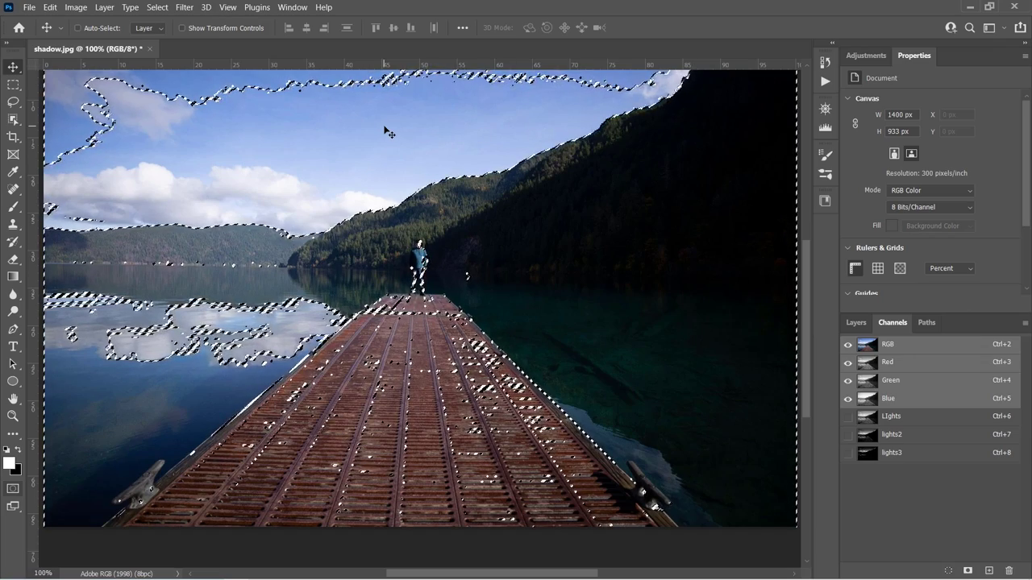
Step: Save the dark-tones selection as channel 'Darks' and intersect the selection with it
{"action": "left_click", "coordinate": [968, 571]}
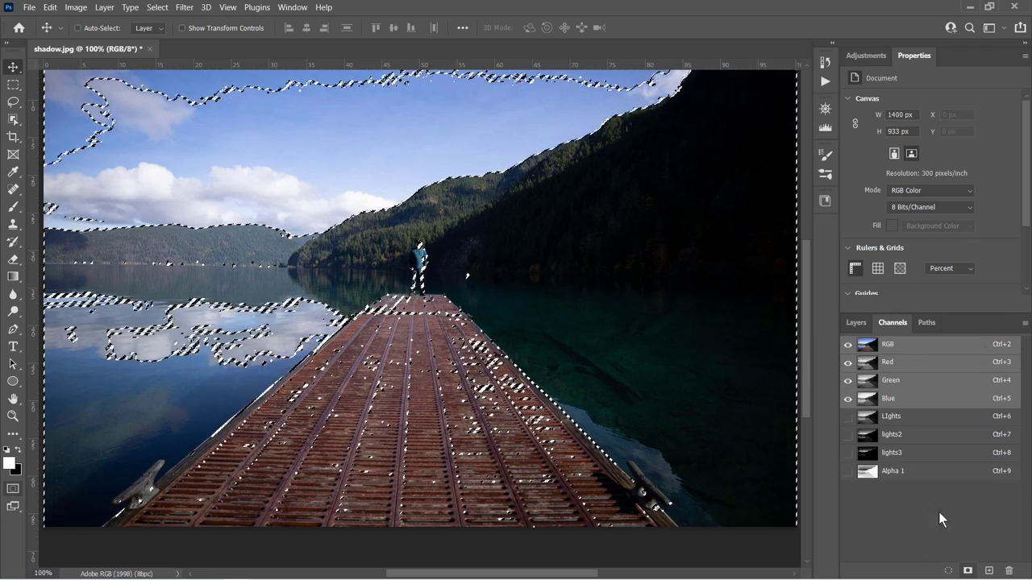
{"action": "double_click", "coordinate": [902, 472]}
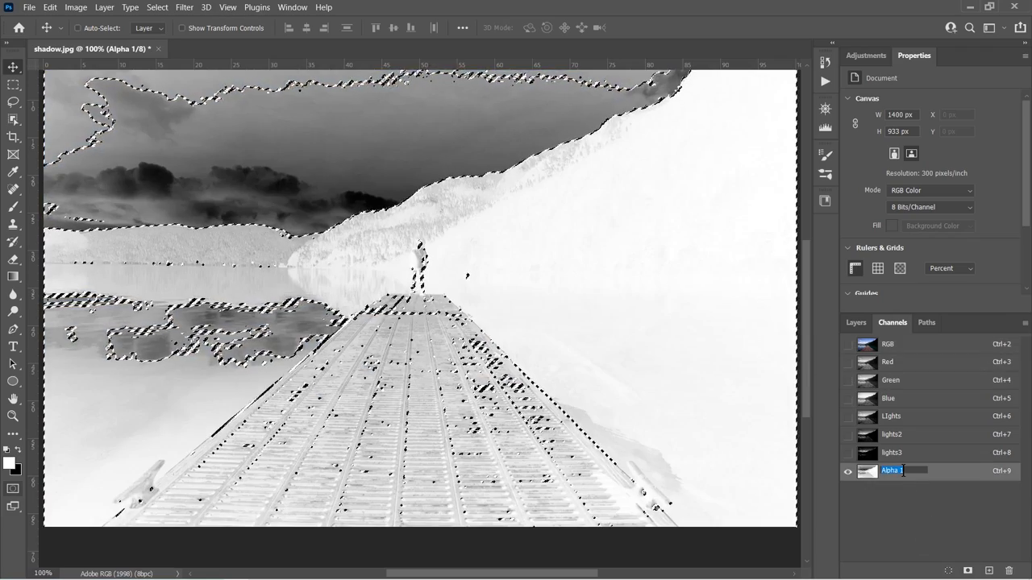
{"action": "type", "text": "Darks"}
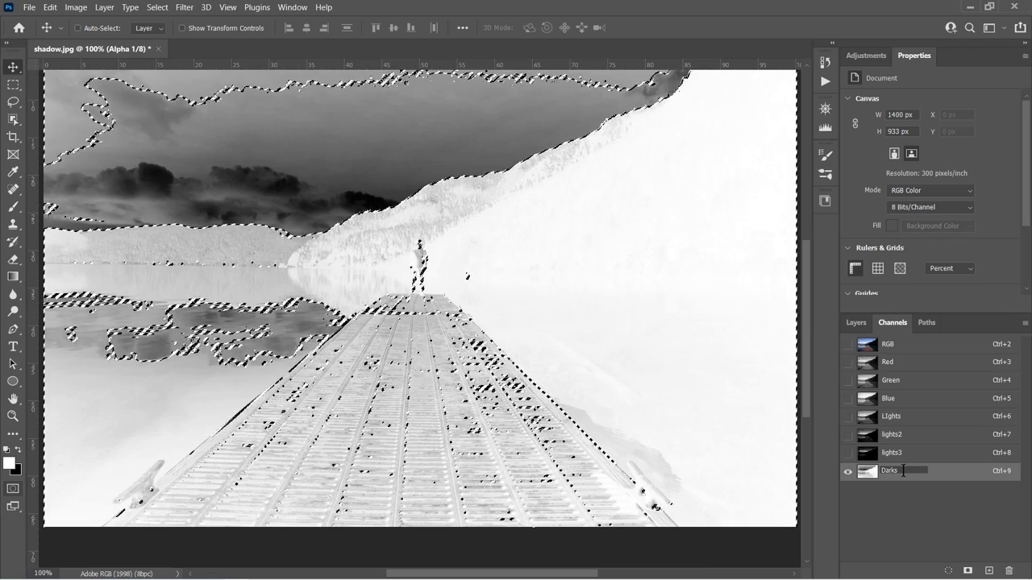
{"action": "key", "text": "Return"}
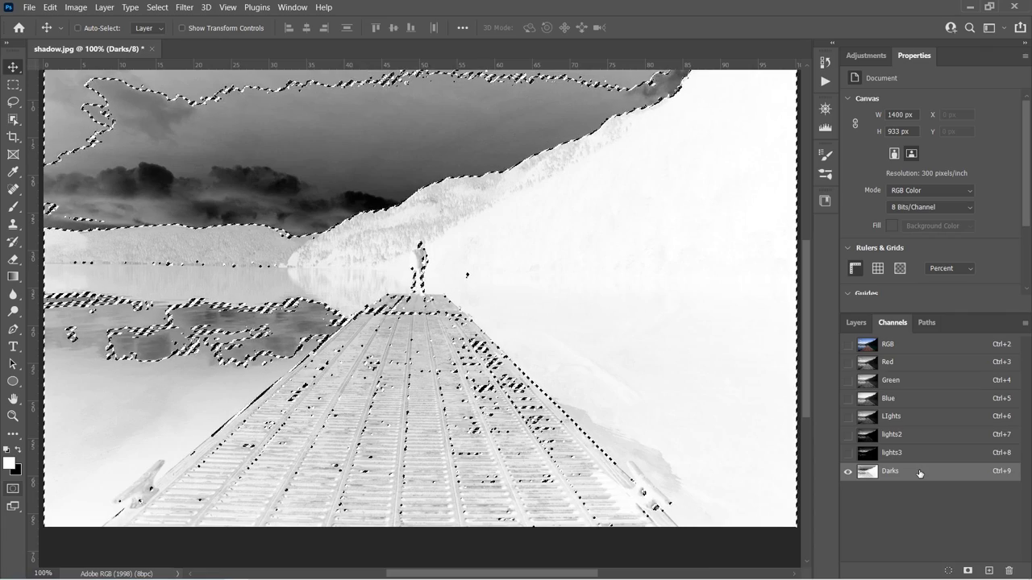
{"action": "key", "text": "ctrl"}
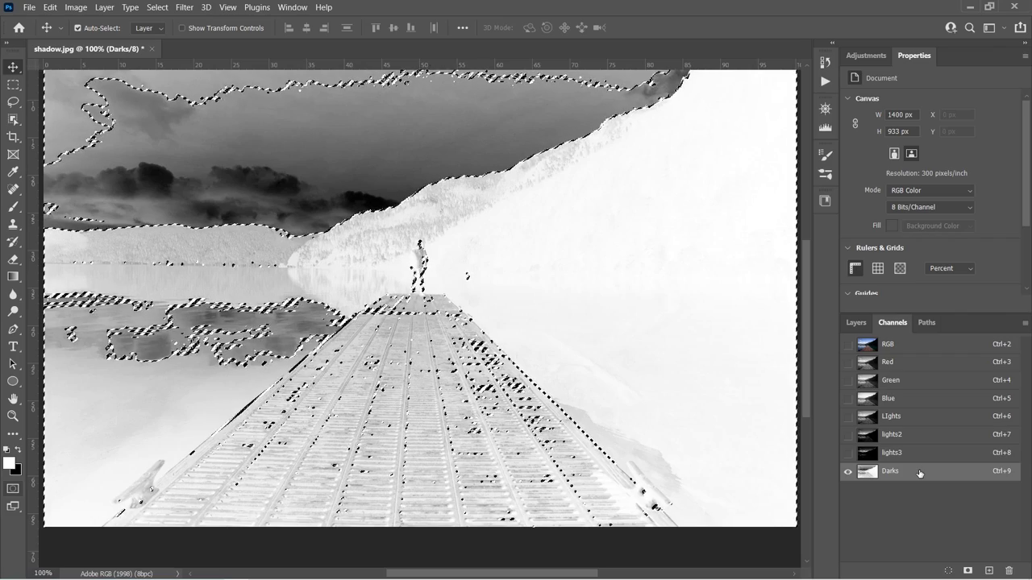
{"action": "left_click", "coordinate": [870, 476], "text": "ctrl"}
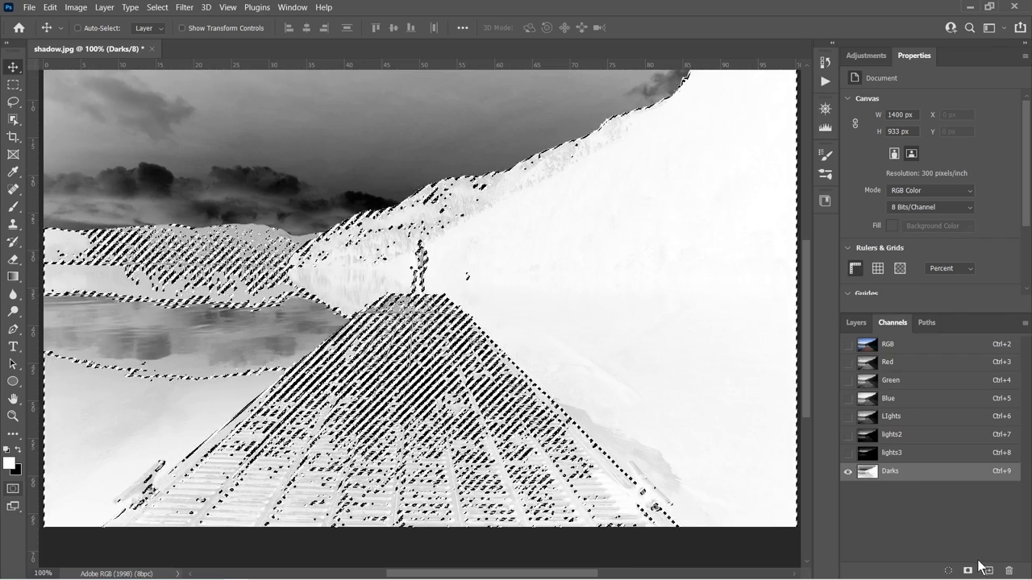
Step: Save the narrowed selection as a channel and name it 'Darks2', correcting the typo
{"action": "left_click", "coordinate": [967, 571]}
{"action": "left_click", "coordinate": [900, 491]}
{"action": "double_click", "coordinate": [900, 491]}
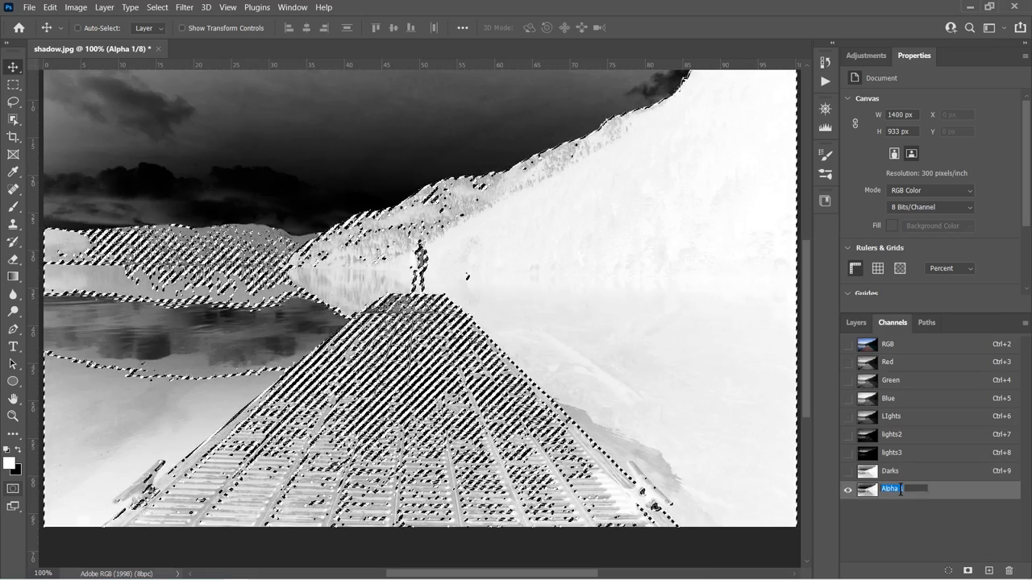
{"action": "type", "text": "Daerks"}
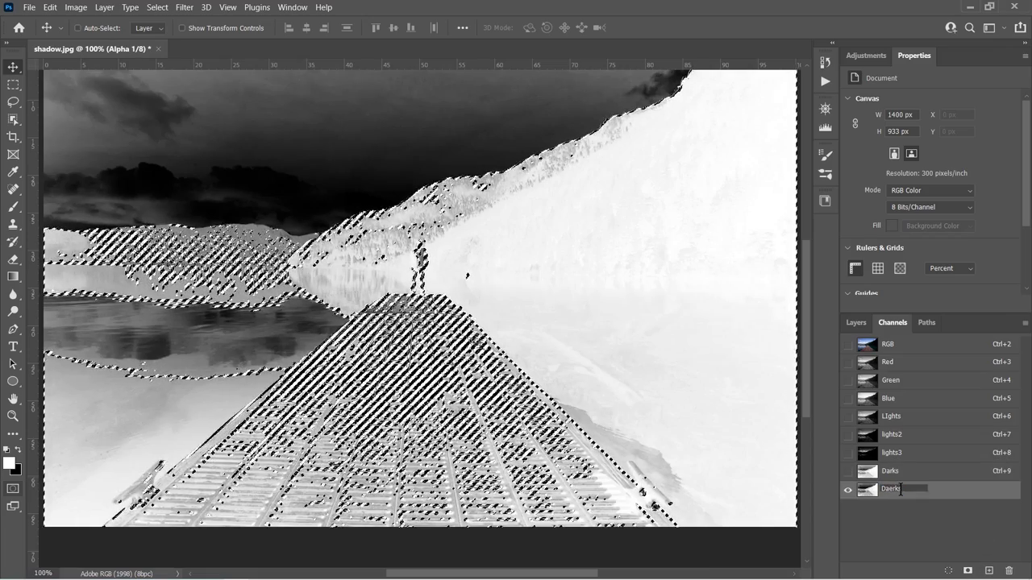
{"action": "type", "text": "2"}
{"action": "left_click", "coordinate": [891, 488]}
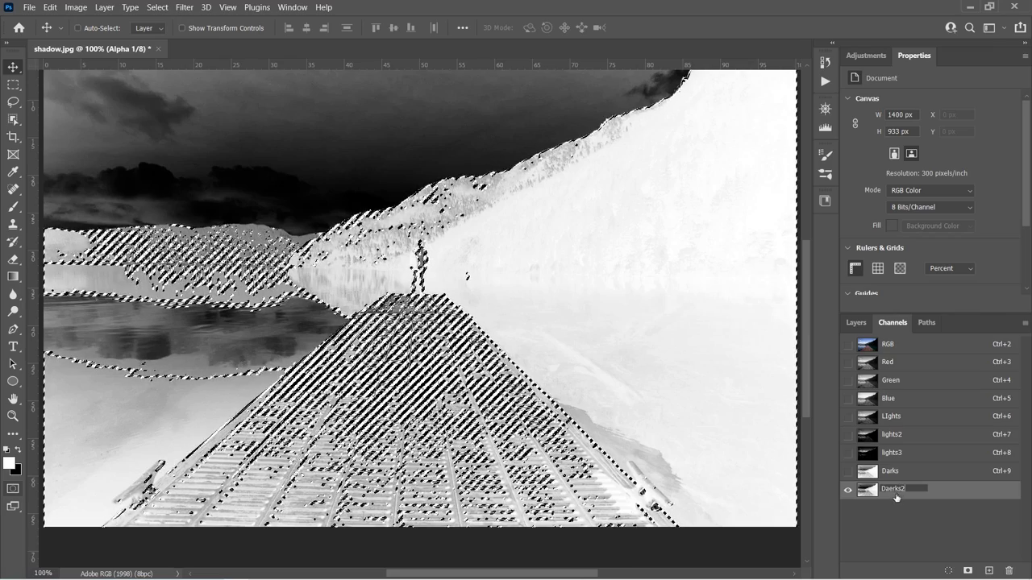
{"action": "key", "text": "BackSpace"}
{"action": "key", "text": "ctrl"}
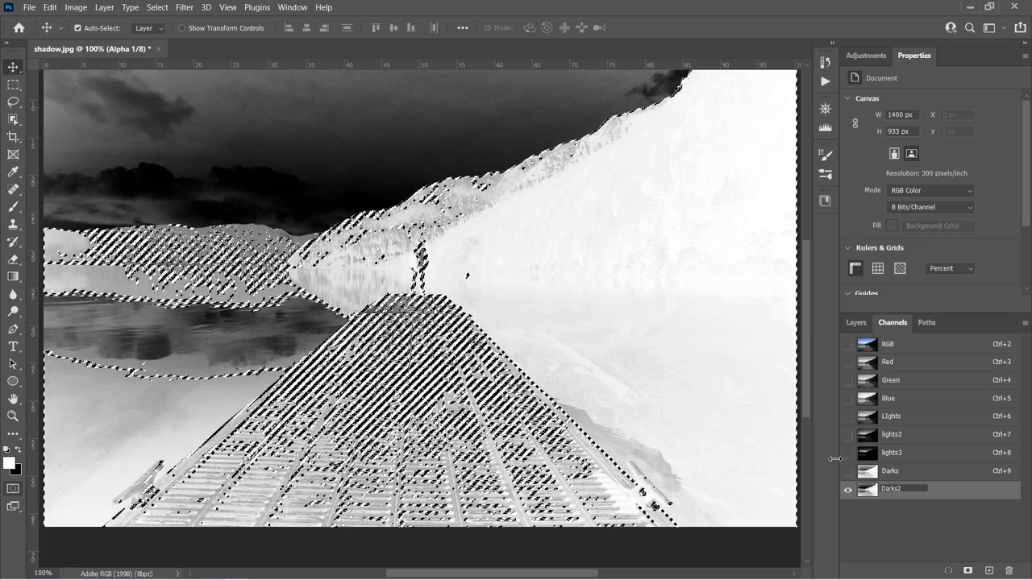
{"action": "left_click", "coordinate": [869, 492], "text": "ctrl"}
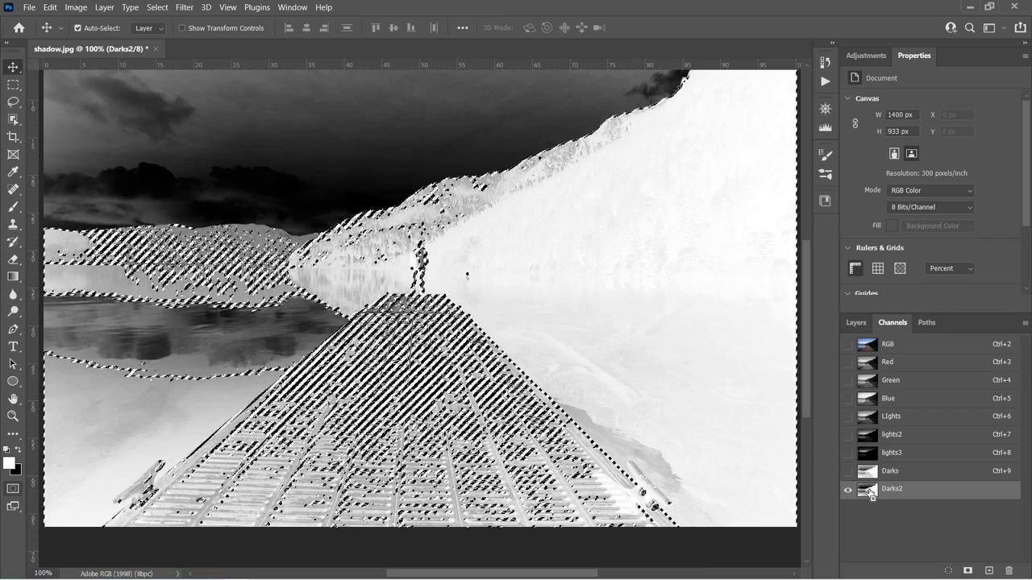
Step: Intersect with the Darks2 mask and save the result as another channel named 'Darks2'
{"action": "left_click", "coordinate": [869, 492], "text": "ctrl"}
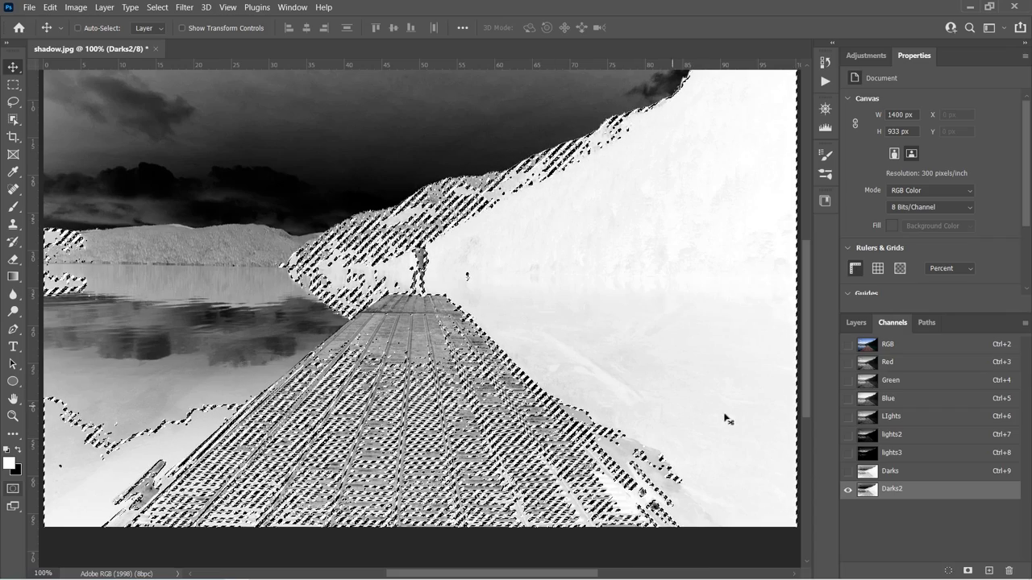
{"action": "left_click", "coordinate": [967, 570]}
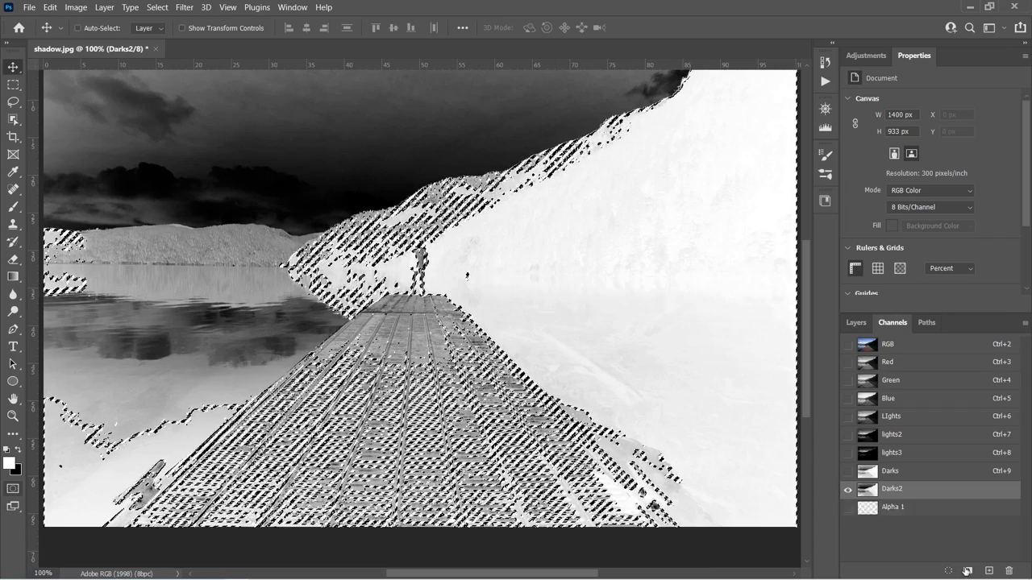
{"action": "left_click", "coordinate": [899, 508]}
{"action": "double_click", "coordinate": [892, 507]}
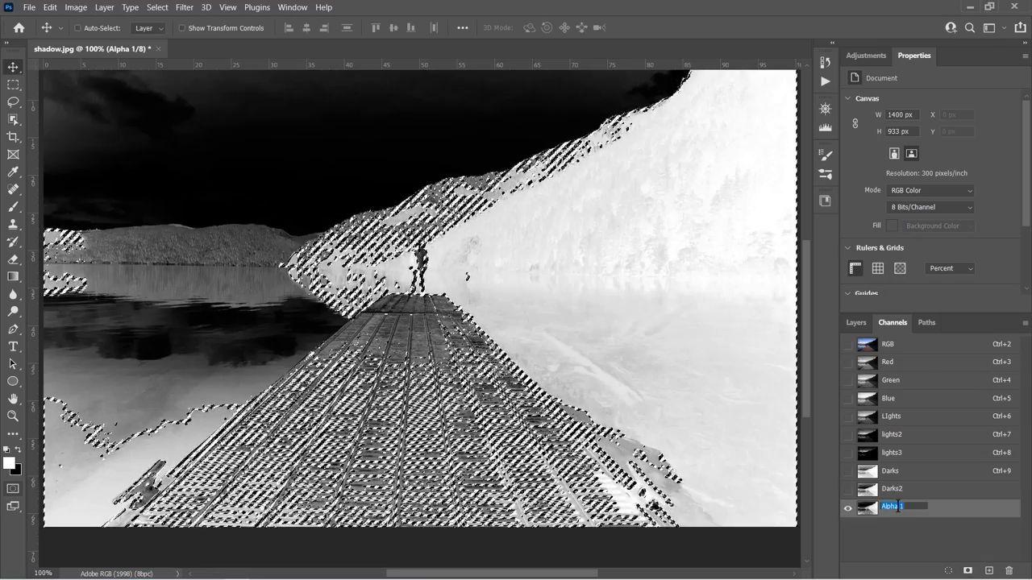
{"action": "type", "text": "Darks"}
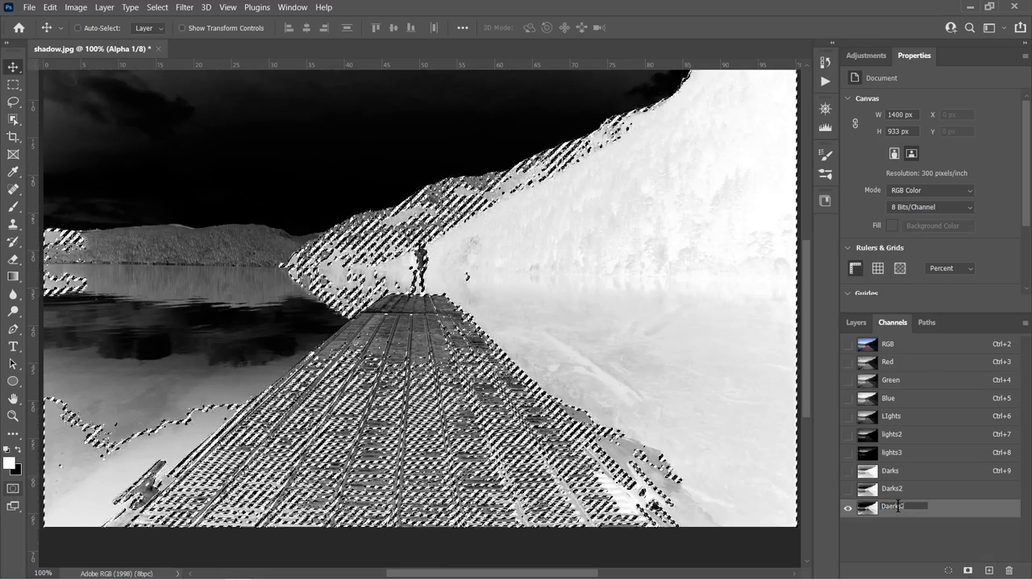
{"action": "type", "text": "2"}
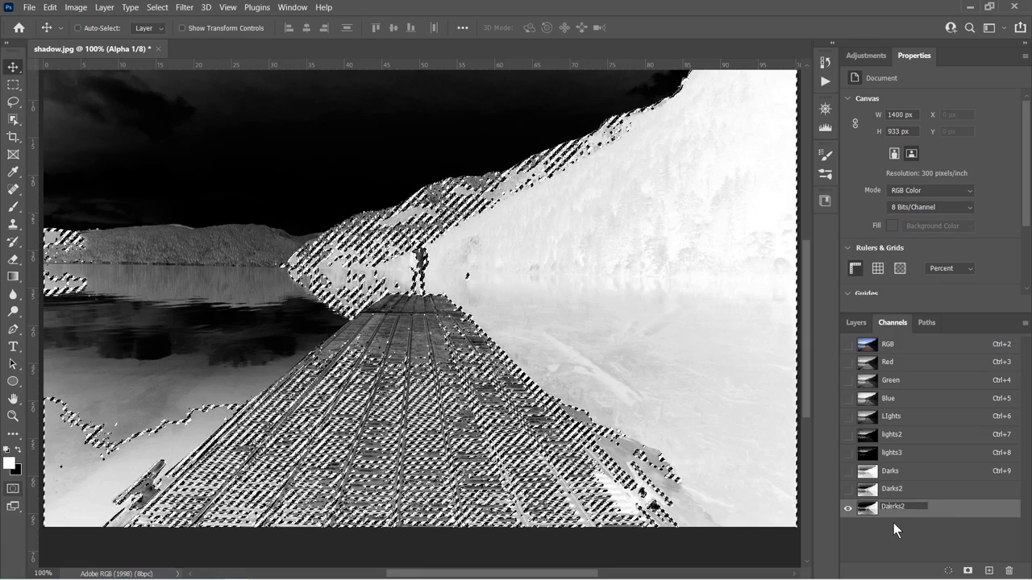
{"action": "left_click", "coordinate": [937, 510]}
Step: Deselect and review the Darks2, Darks, Lights, lights2 and lights3 masks, then return to RGB
{"action": "key", "text": "ctrl+d"}
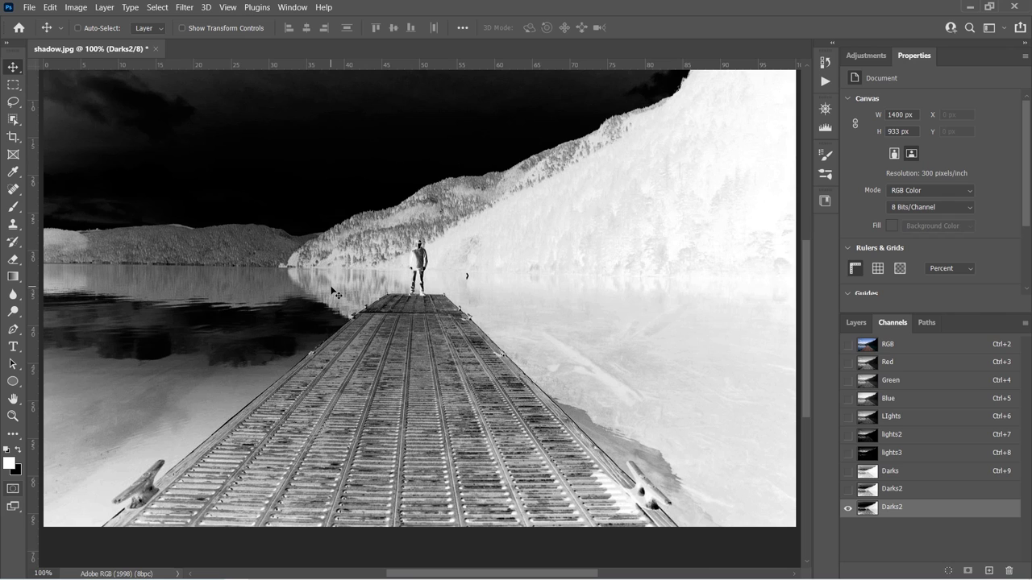
{"action": "left_click", "coordinate": [919, 490]}
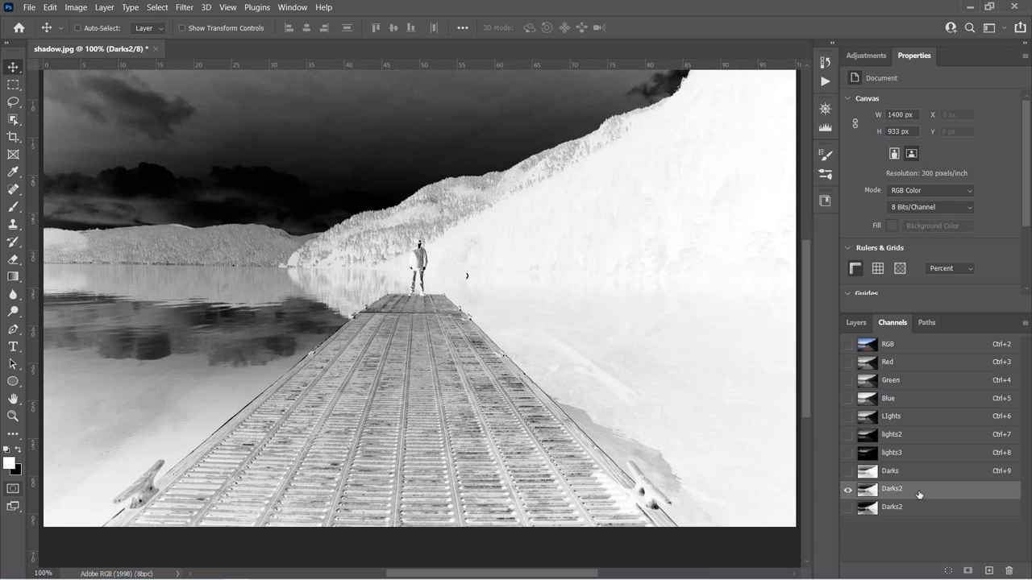
{"action": "left_click", "coordinate": [907, 472]}
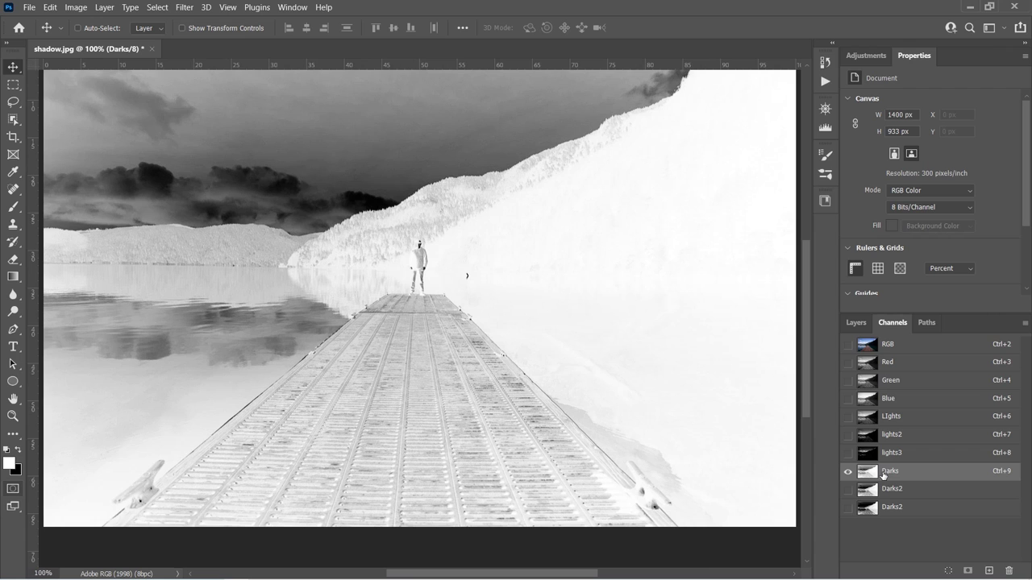
{"action": "left_click", "coordinate": [926, 416]}
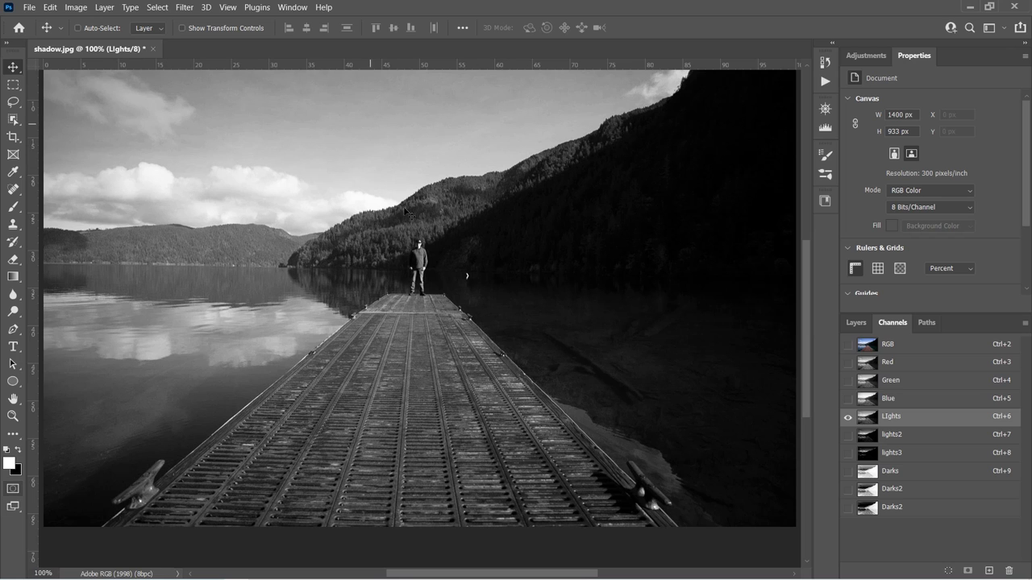
{"action": "left_click", "coordinate": [935, 436]}
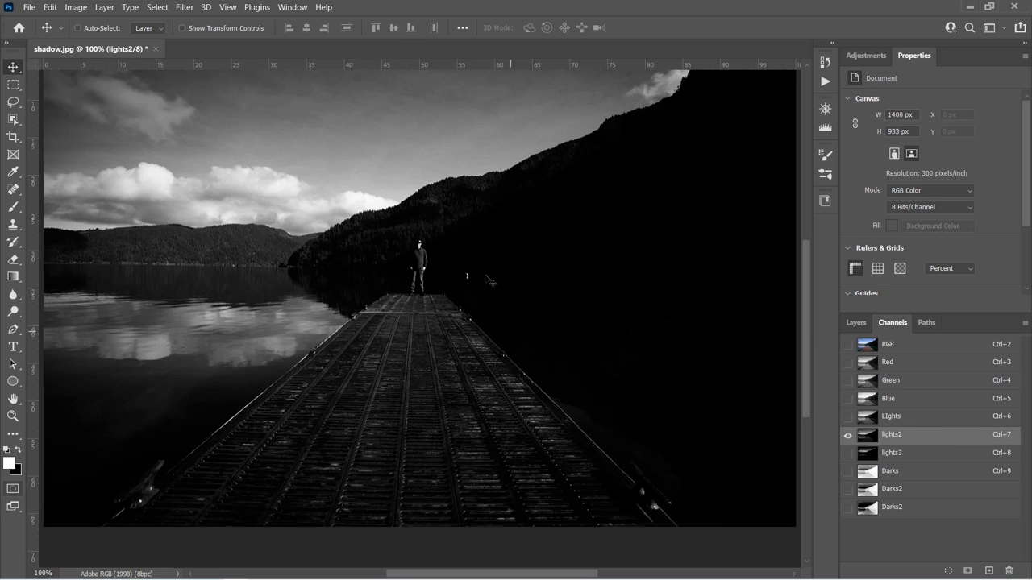
{"action": "left_click", "coordinate": [942, 454]}
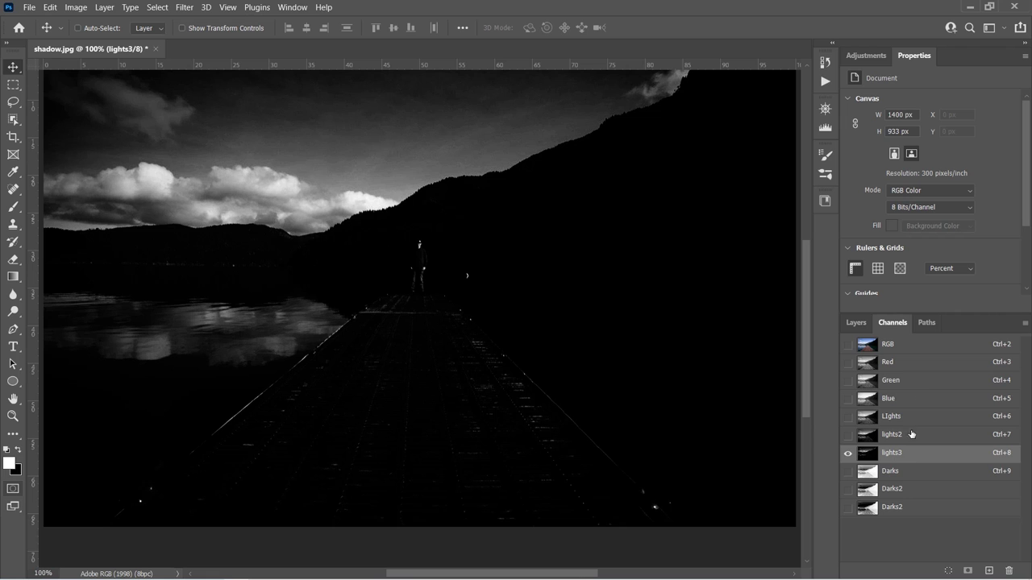
{"action": "left_click", "coordinate": [927, 347]}
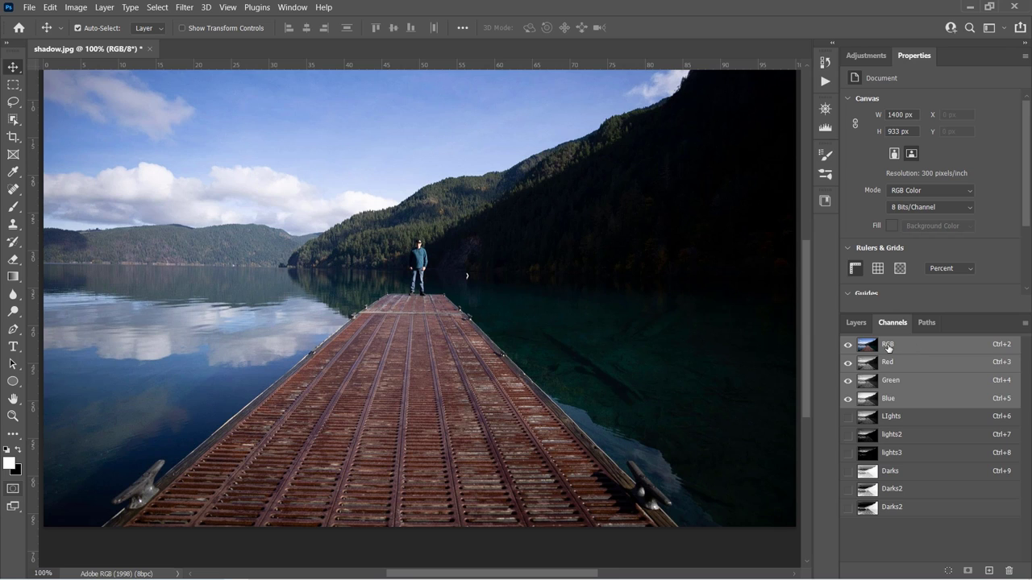
Step: Select the RGB composite channel to bring back the full-colour dock photo
{"action": "left_click", "coordinate": [887, 347], "text": "ctrl"}
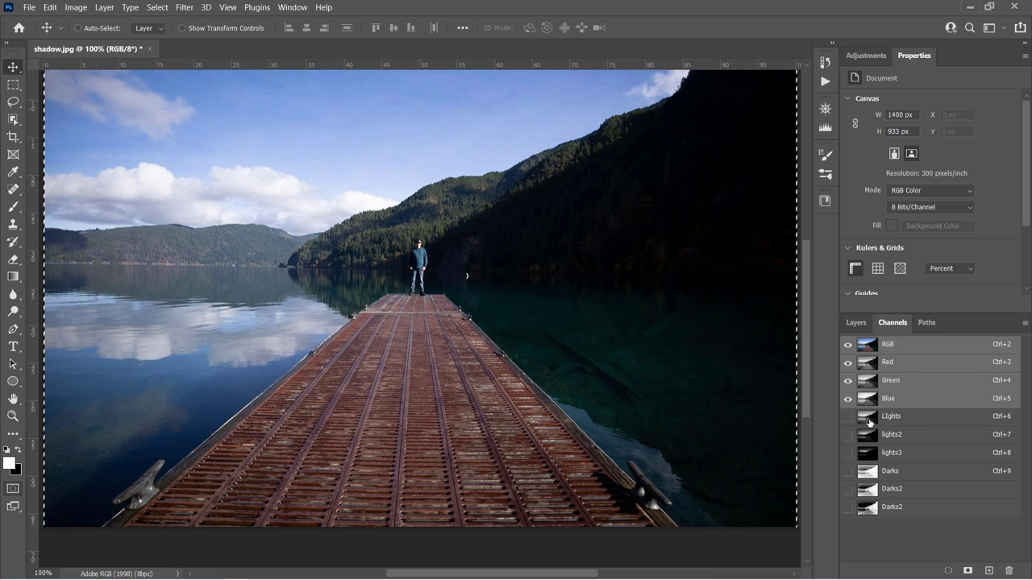
Step: Load the Lights mask, subtract Darks, accept the 50% warning, and save the midtones as a channel
{"action": "key", "text": "ctrl"}
{"action": "left_click", "coordinate": [864, 419], "text": "ctrl"}
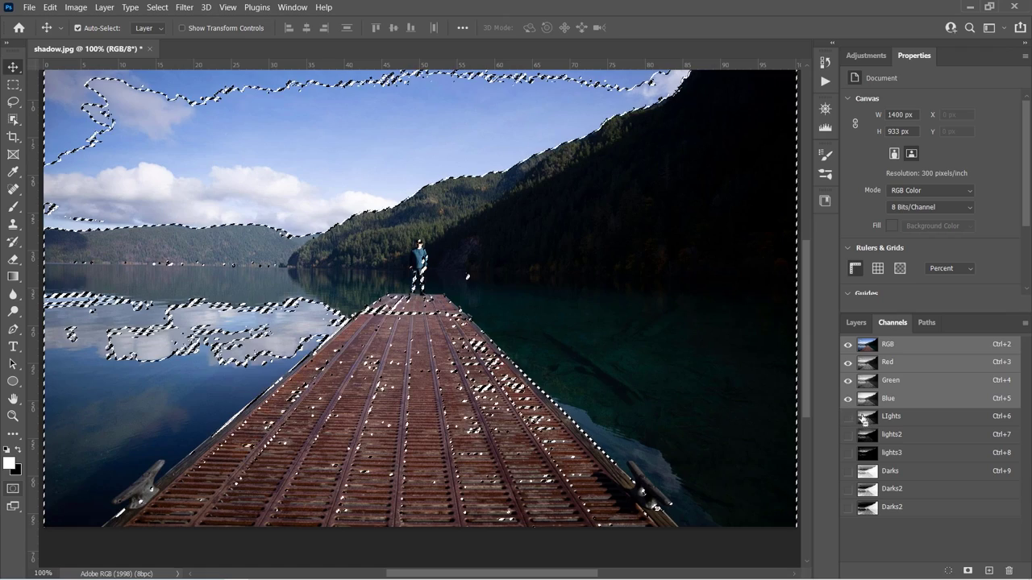
{"action": "left_click", "coordinate": [867, 472], "text": "ctrl"}
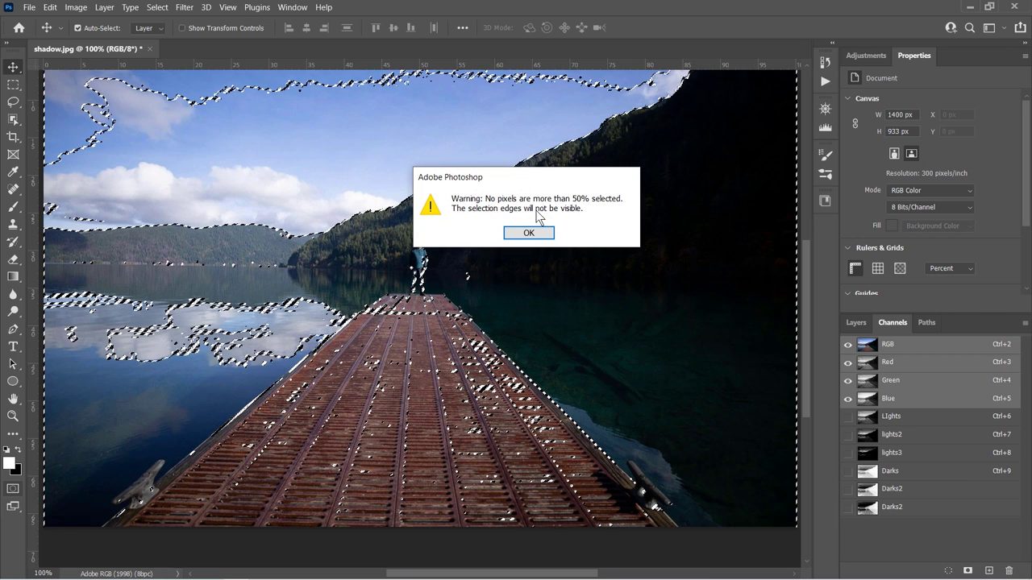
{"action": "left_click", "coordinate": [528, 232]}
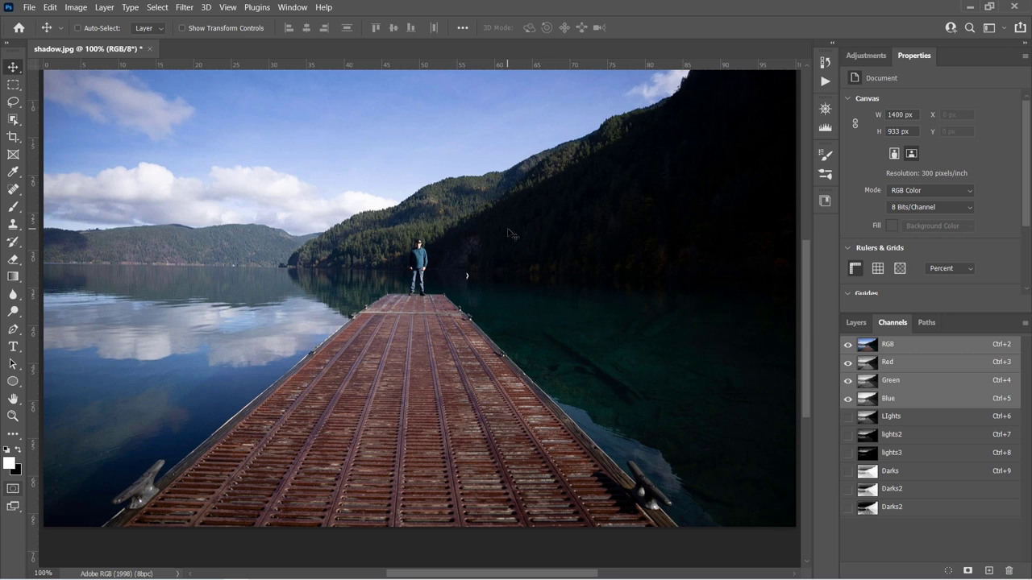
{"action": "left_click", "coordinate": [967, 571]}
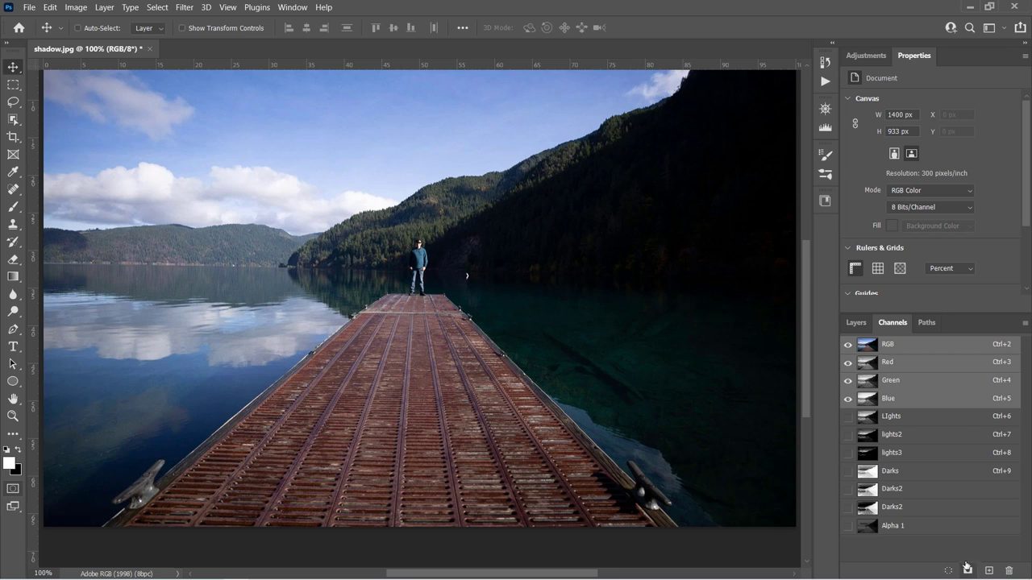
Step: Rename the new Alpha 1 channel to Mids and return to the RGB composite
{"action": "double_click", "coordinate": [892, 525]}
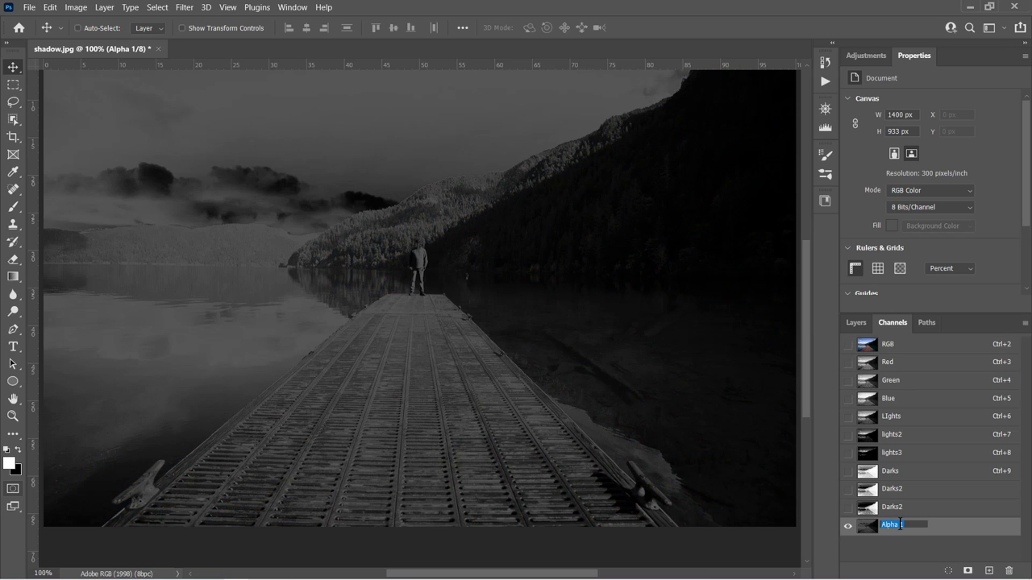
{"action": "type", "text": "Mids"}
{"action": "key", "text": "Return"}
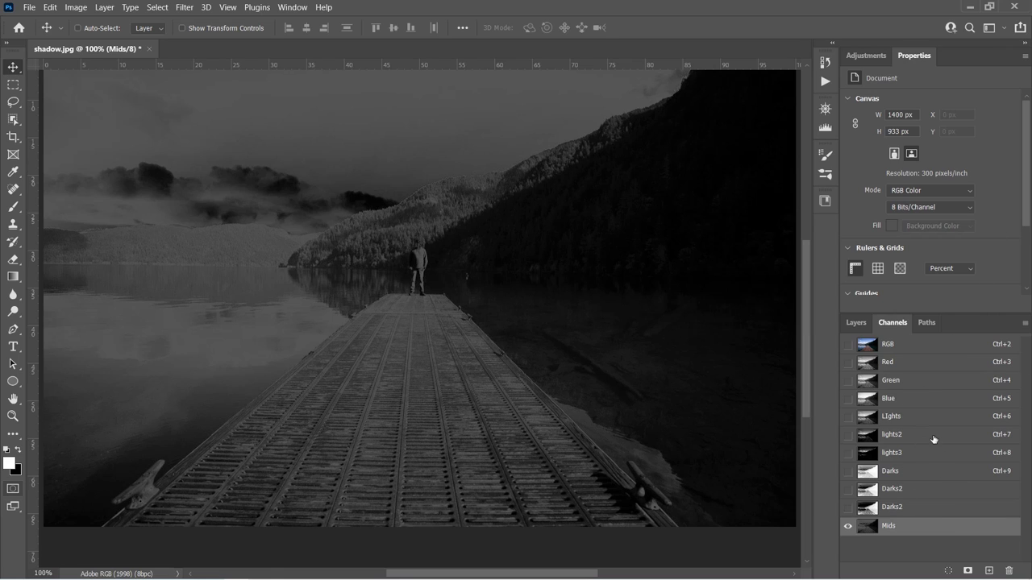
{"action": "left_click", "coordinate": [913, 344]}
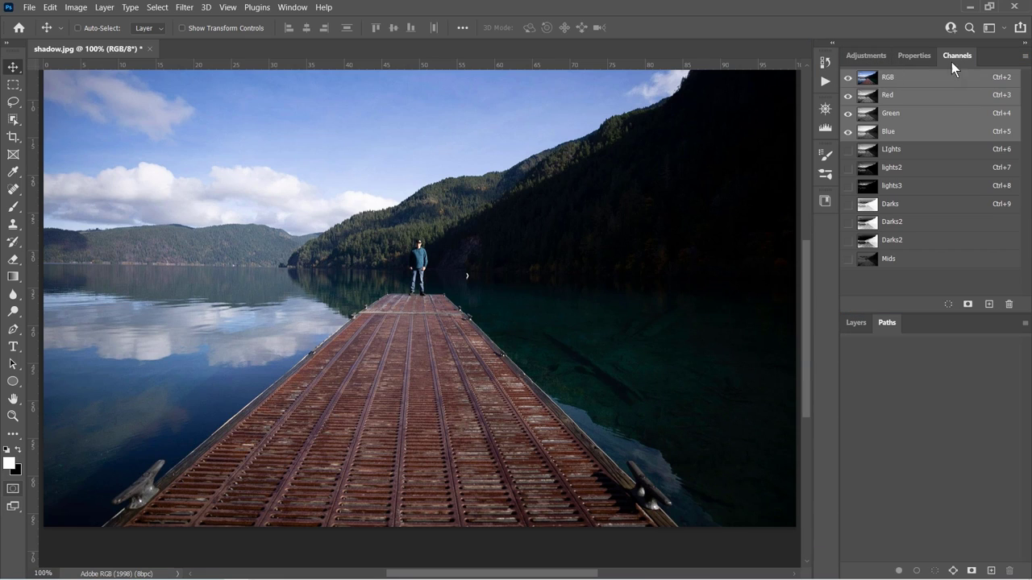
Step: Rename the duplicate Darks2 channel to Darks3, then load the Darks3 mask as a selection
{"action": "left_click", "coordinate": [857, 322]}
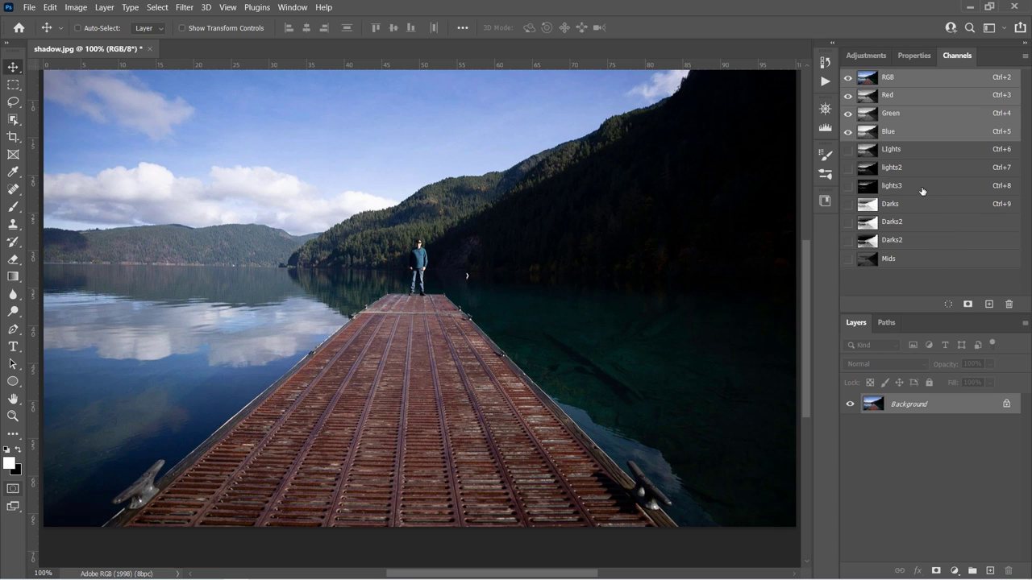
{"action": "double_click", "coordinate": [900, 240]}
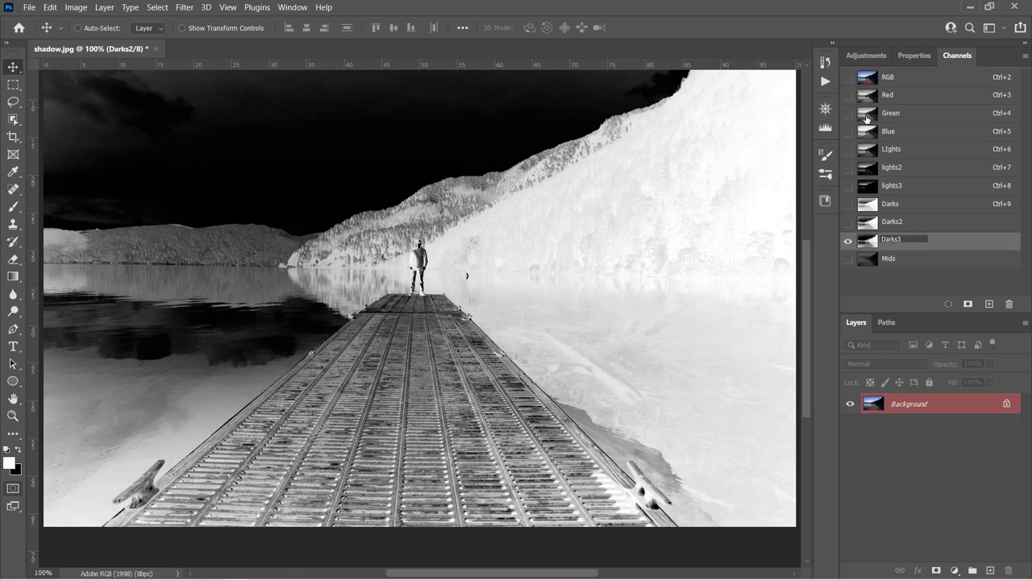
{"action": "type", "text": "Darks3"}
{"action": "key", "text": "Return"}
{"action": "left_click", "coordinate": [898, 80]}
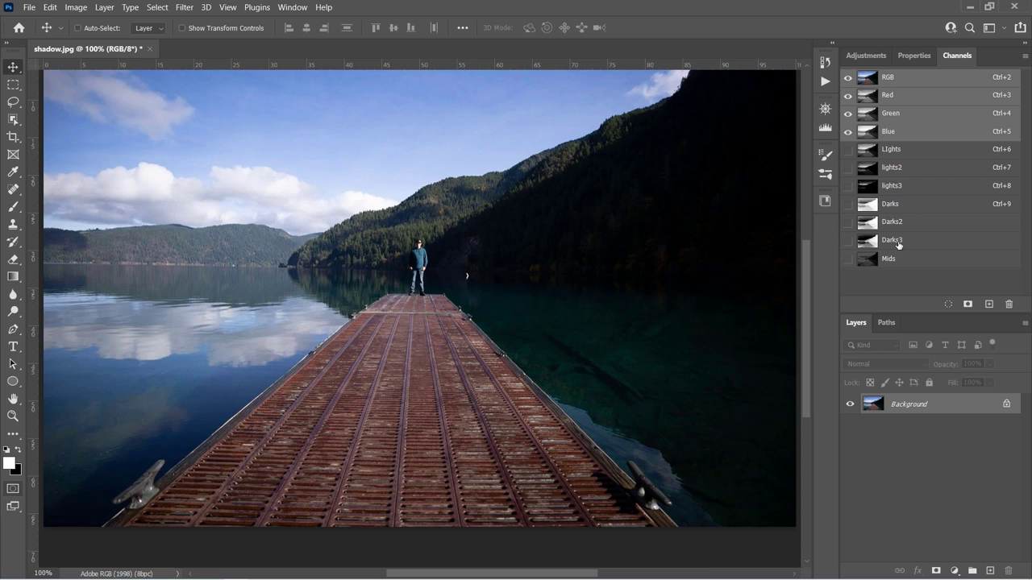
{"action": "key", "text": "ctrl"}
{"action": "left_click", "coordinate": [872, 246], "text": "ctrl"}
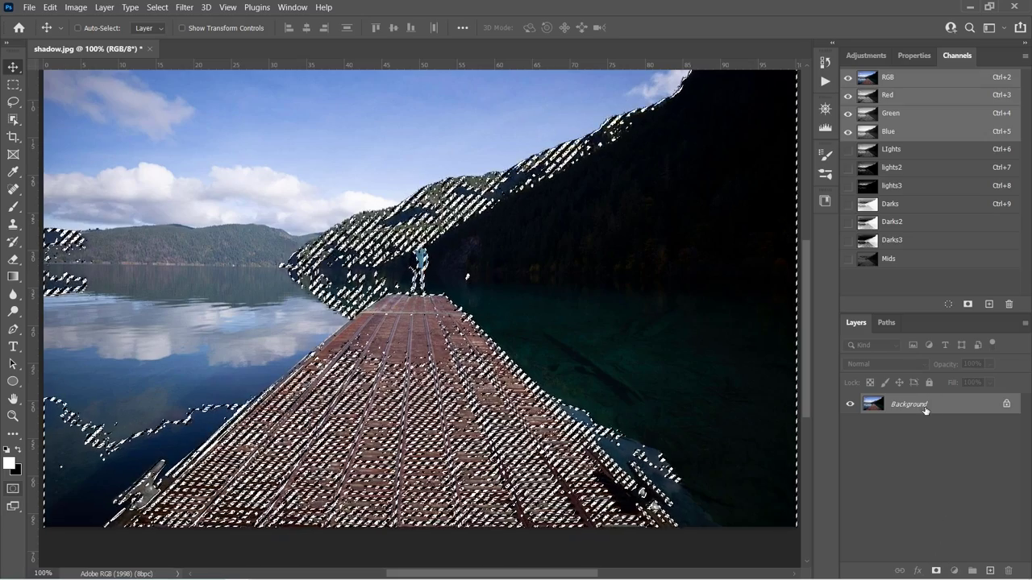
Step: Add a Curves 1 layer masked to the darks and raise its curve to input 55, output 94
{"action": "left_click", "coordinate": [955, 571]}
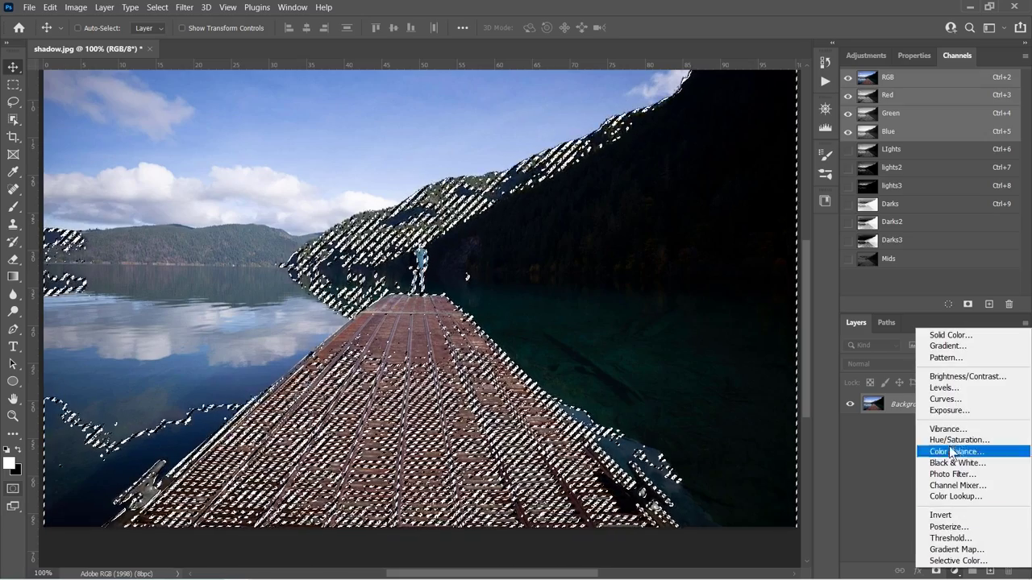
{"action": "left_click", "coordinate": [947, 399]}
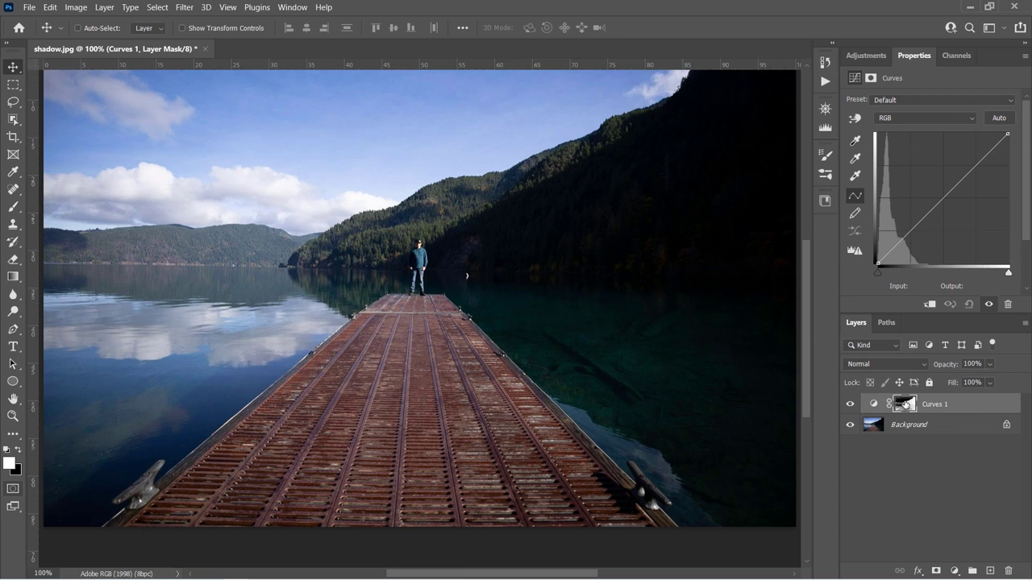
{"action": "left_click", "coordinate": [904, 405], "text": "alt"}
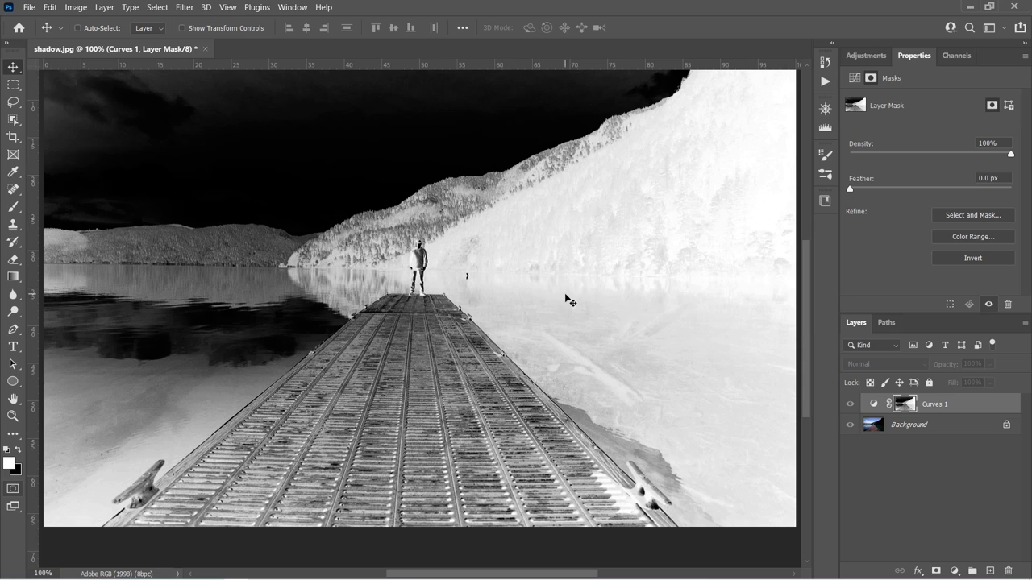
{"action": "left_click", "coordinate": [876, 404]}
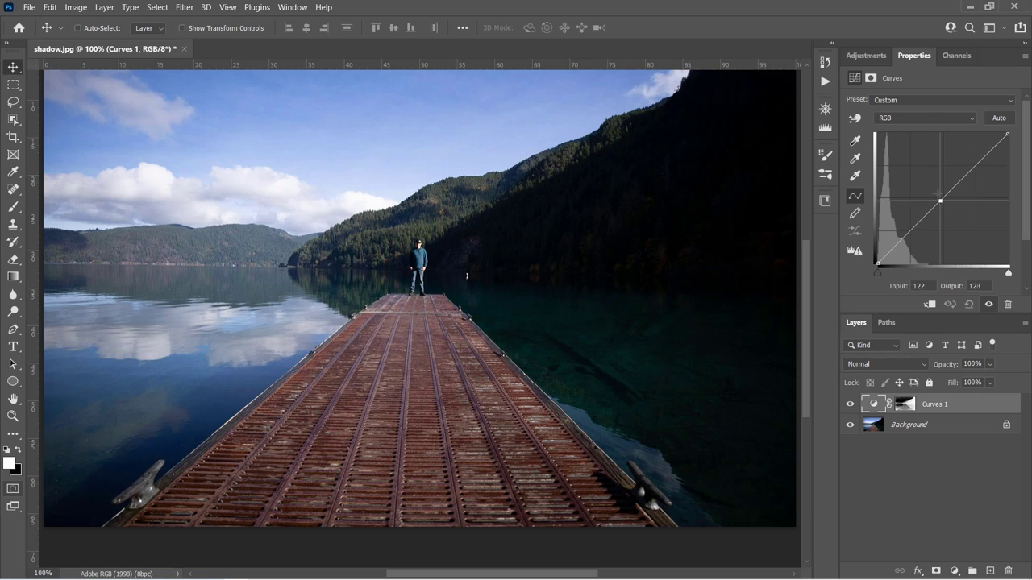
{"action": "mouse_move", "coordinate": [927, 216]}
{"action": "left_mouse_down"}
{"action": "mouse_move", "coordinate": [925, 171]}
{"action": "mouse_move", "coordinate": [929, 196]}
{"action": "mouse_move", "coordinate": [925, 182]}
{"action": "mouse_move", "coordinate": [956, 211]}
{"action": "mouse_move", "coordinate": [943, 192]}
{"action": "mouse_move", "coordinate": [958, 195]}
{"action": "mouse_move", "coordinate": [906, 215]}
{"action": "left_mouse_up"}
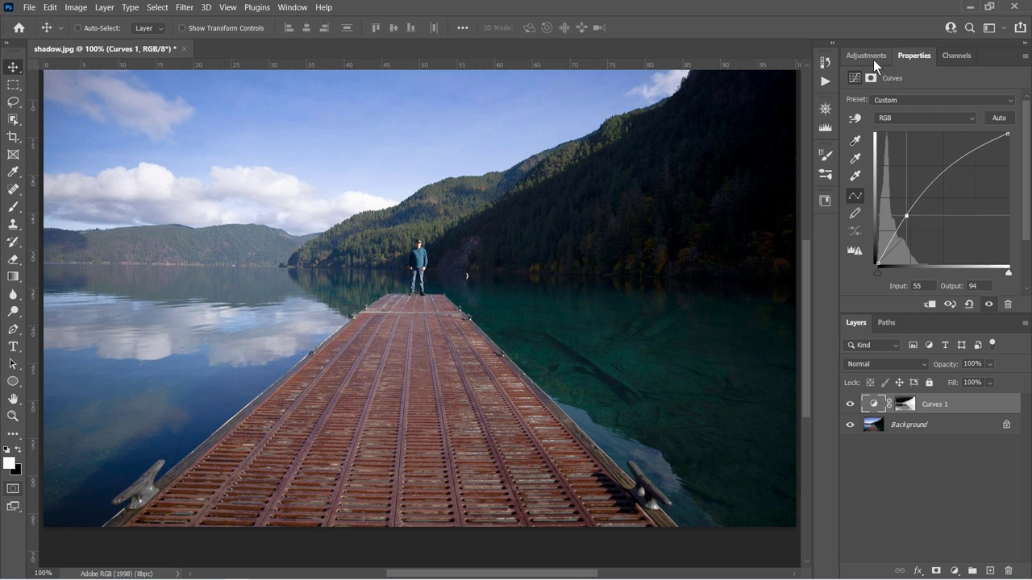
{"action": "left_click", "coordinate": [947, 57]}
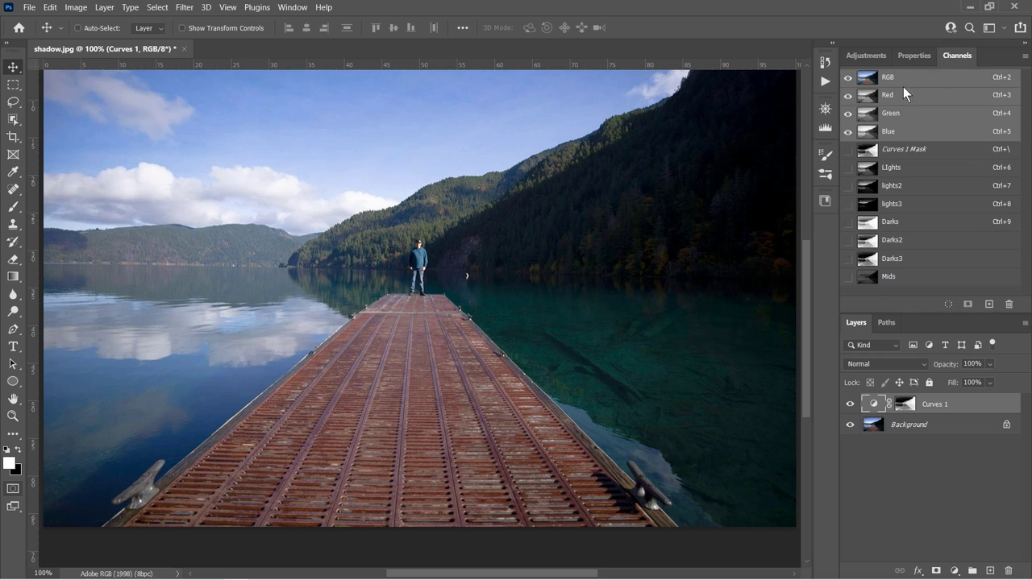
Step: Load Darks2 as a selection and add a Curves 2 layer with its point at input 162, output 160
{"action": "left_click", "coordinate": [867, 241], "text": "ctrl"}
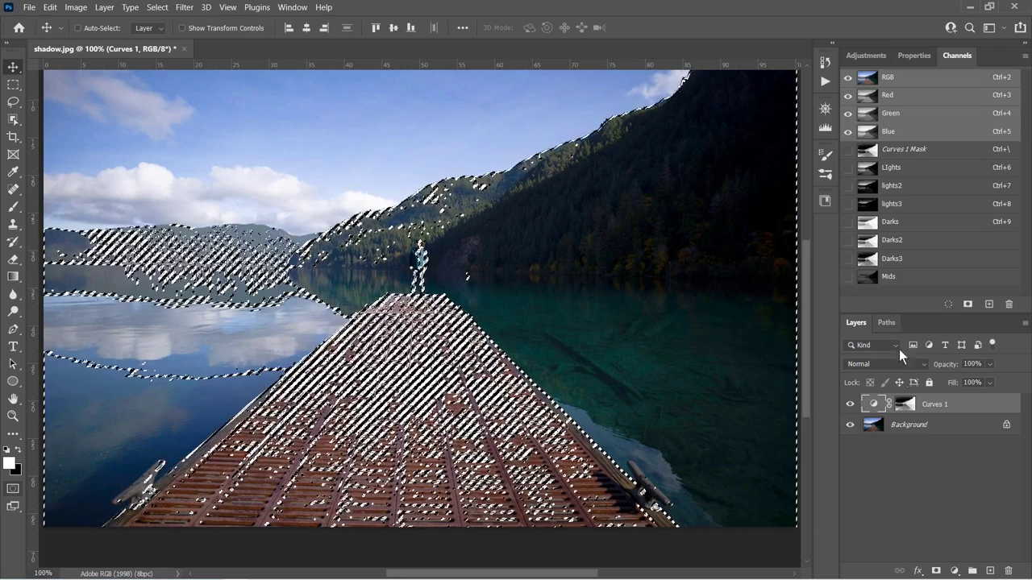
{"action": "left_click", "coordinate": [954, 571]}
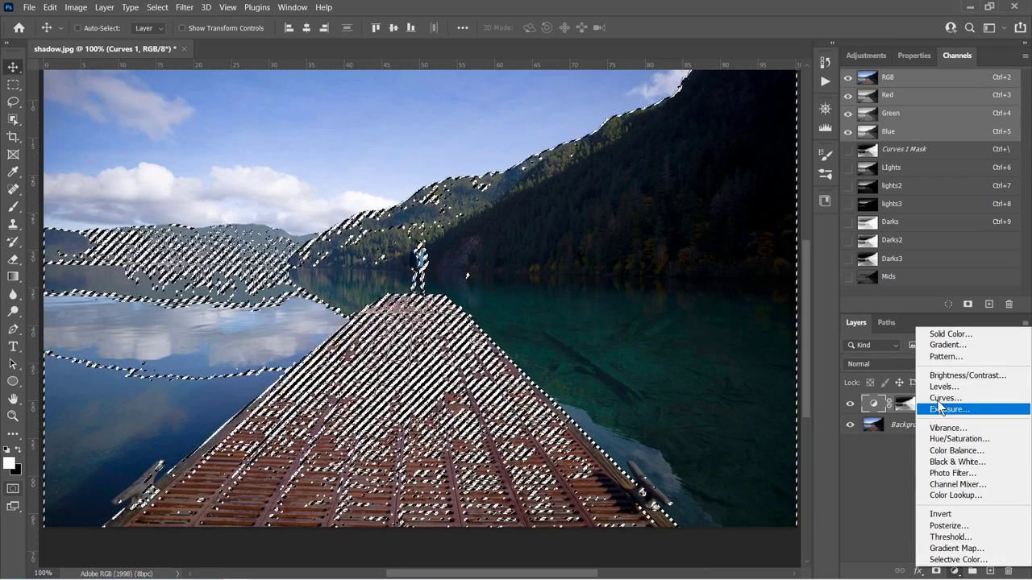
{"action": "left_click", "coordinate": [943, 398]}
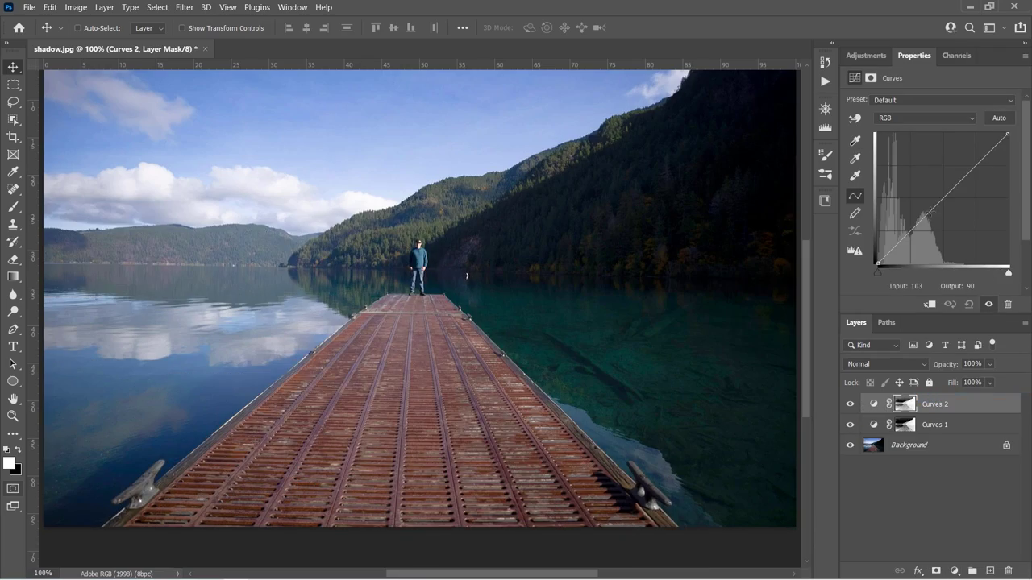
{"action": "left_click_drag", "start_coordinate": [929, 208], "coordinate": [921, 222]}
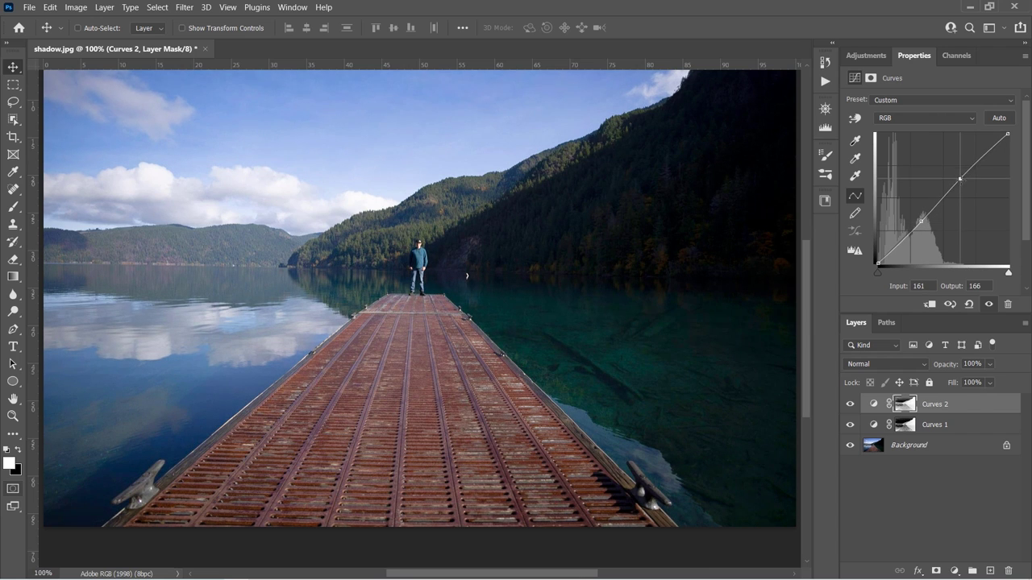
{"action": "left_click", "coordinate": [961, 182]}
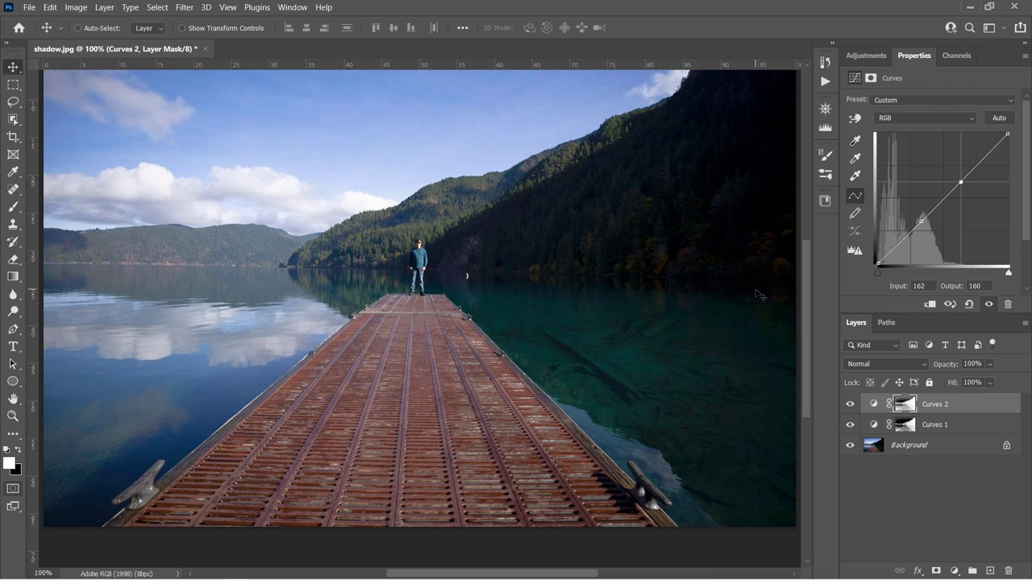
{"action": "left_click", "coordinate": [958, 55]}
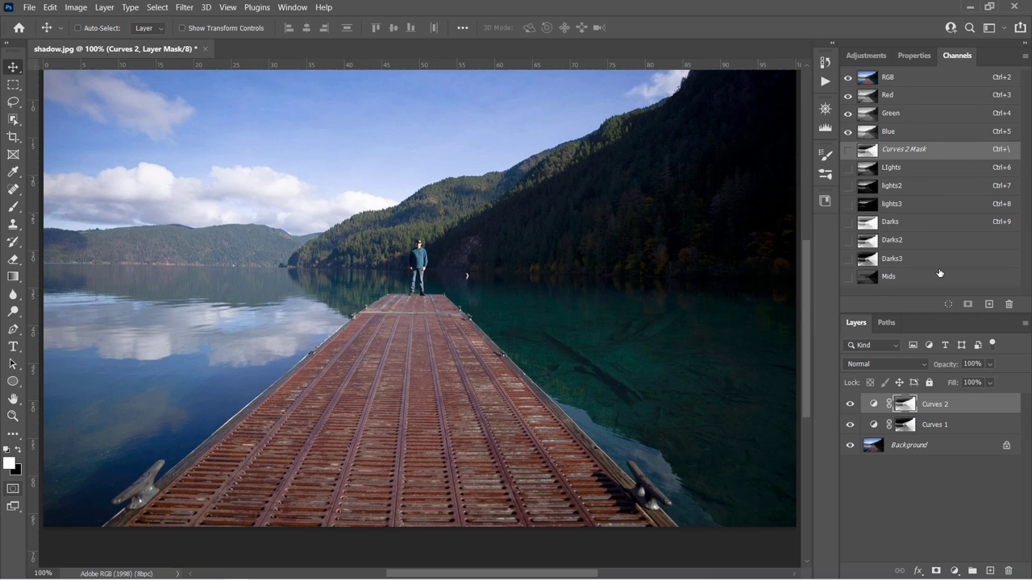
Step: Load the lights3 channel as a selection and add Curves 3 with its point at input 160, output 94
{"action": "key", "text": "ctrl"}
{"action": "left_click", "coordinate": [867, 204], "text": "ctrl"}
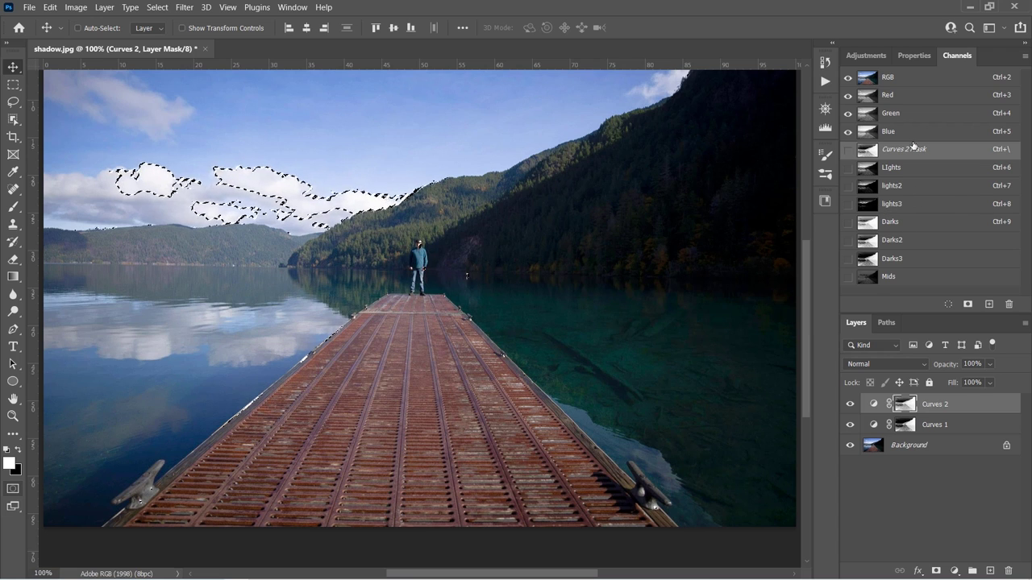
{"action": "key", "text": "ctrl+2"}
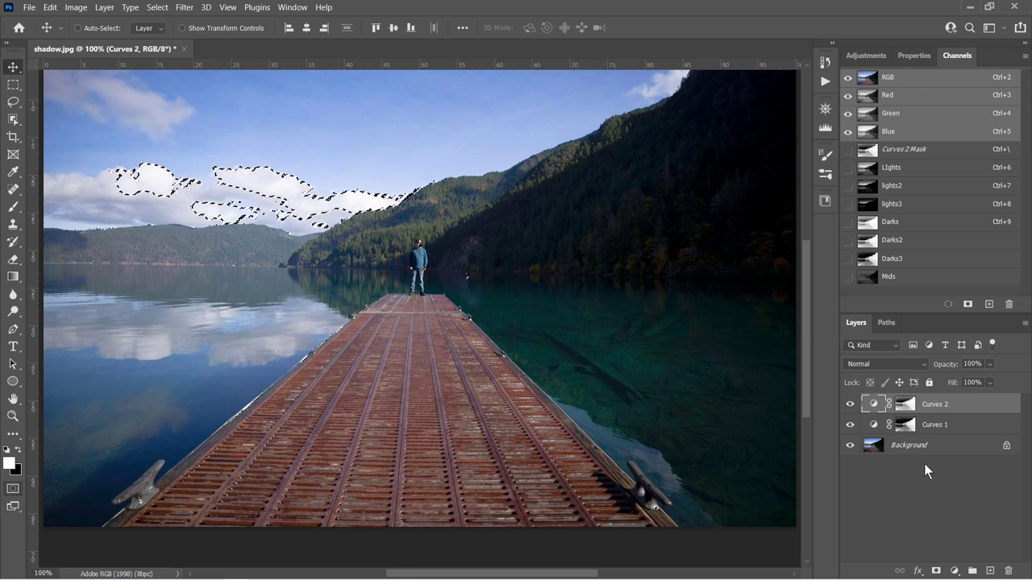
{"action": "left_click", "coordinate": [953, 570]}
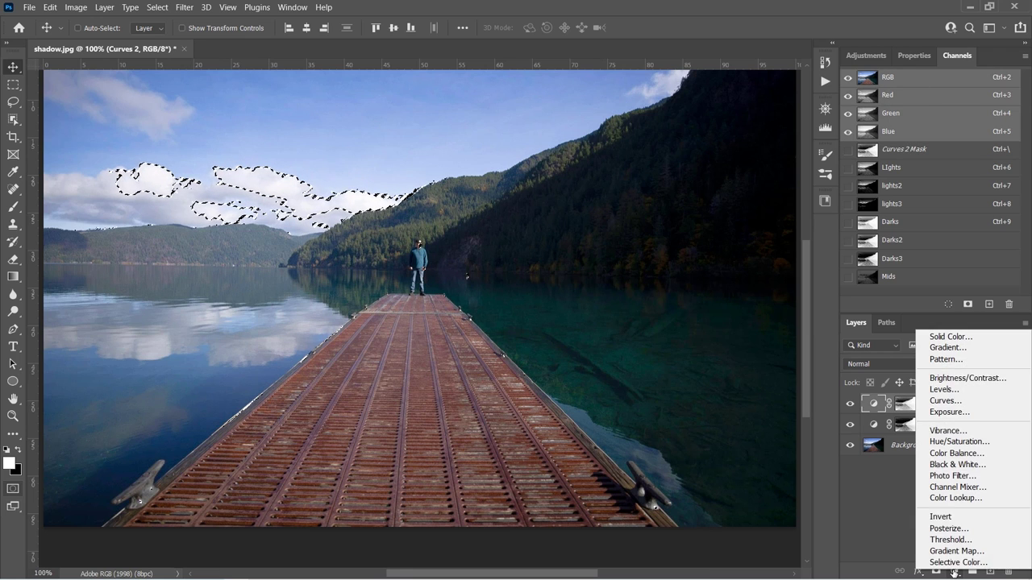
{"action": "left_click", "coordinate": [953, 402]}
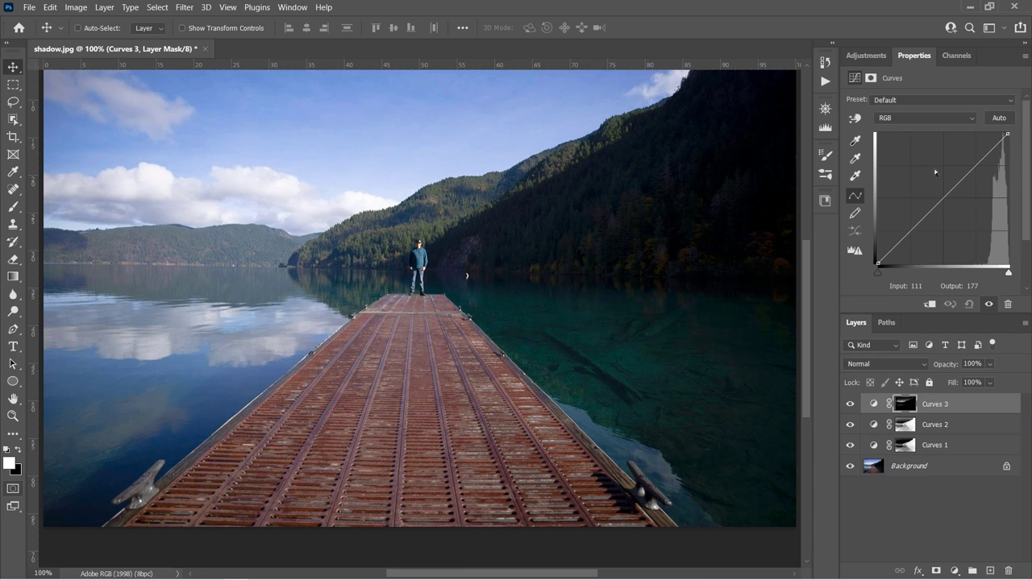
{"action": "mouse_move", "coordinate": [941, 188]}
{"action": "left_mouse_down"}
{"action": "mouse_move", "coordinate": [943, 211]}
{"action": "mouse_move", "coordinate": [933, 182]}
{"action": "left_mouse_up"}
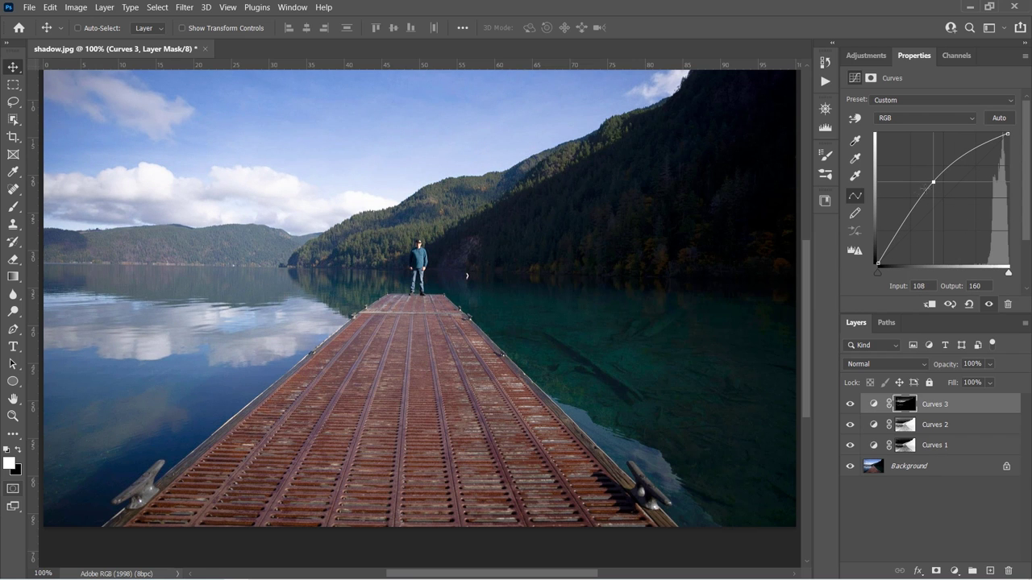
{"action": "left_click_drag", "start_coordinate": [935, 186], "coordinate": [960, 216]}
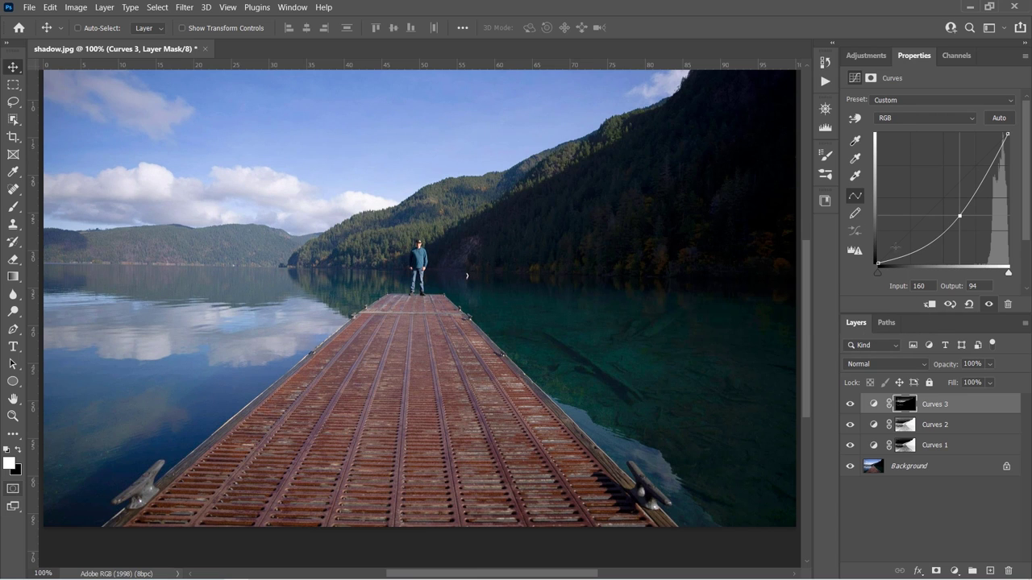
{"action": "left_click", "coordinate": [865, 56]}
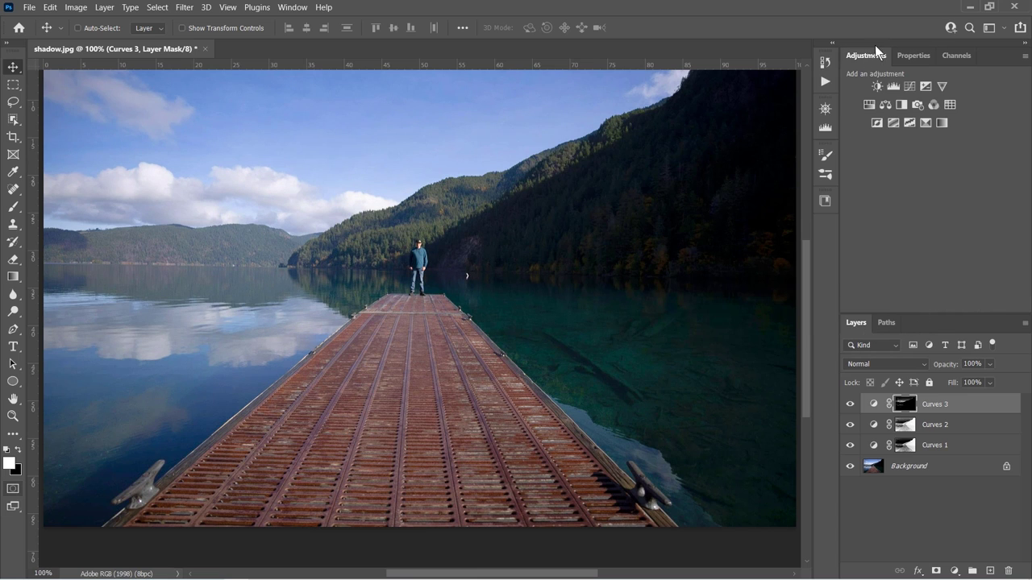
Step: Load the Mids channel as a selection, dismiss the 50% warning, and add a Curves 4 layer
{"action": "left_click", "coordinate": [955, 57]}
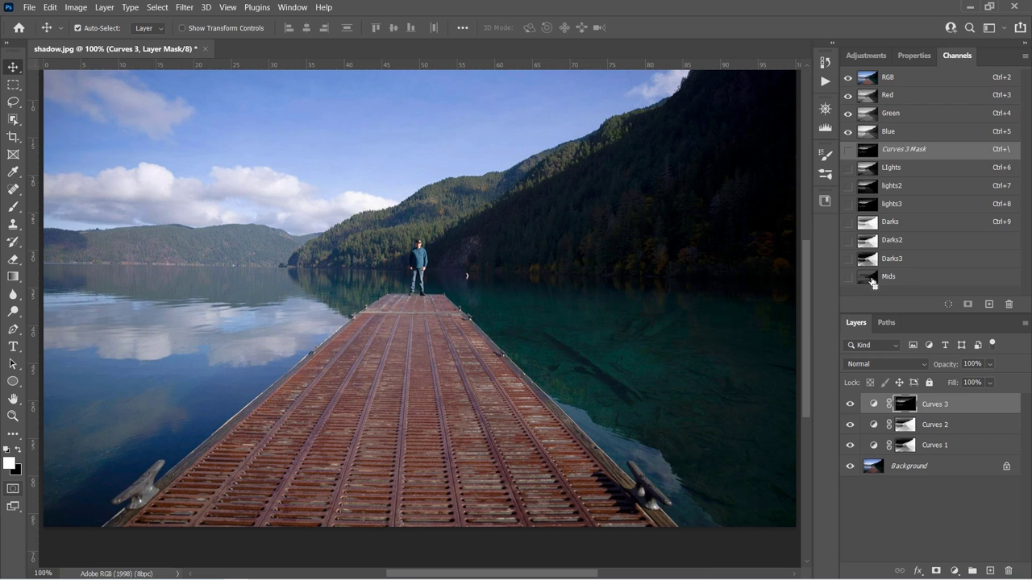
{"action": "left_click", "coordinate": [869, 278], "text": "ctrl"}
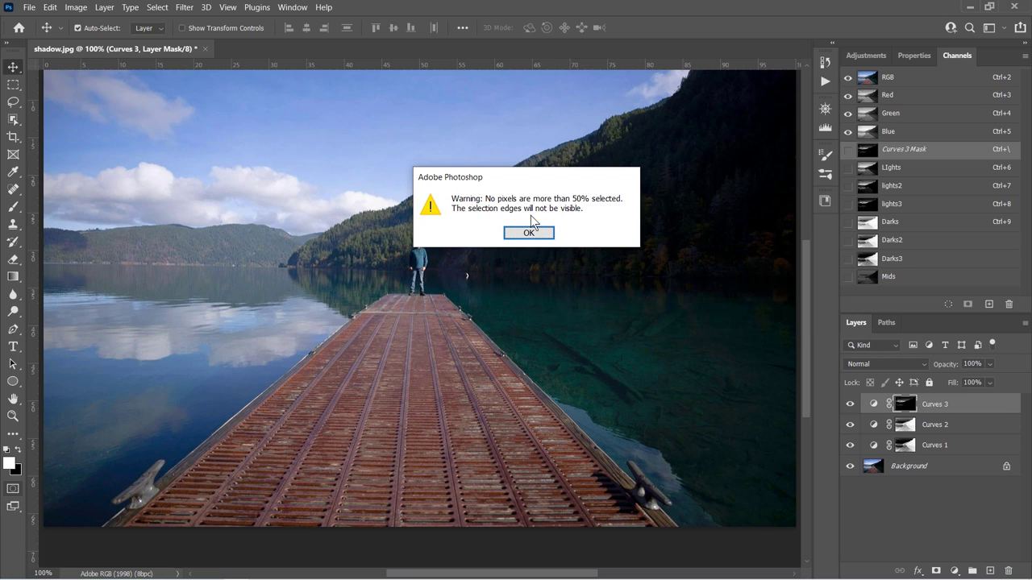
{"action": "left_click", "coordinate": [540, 236]}
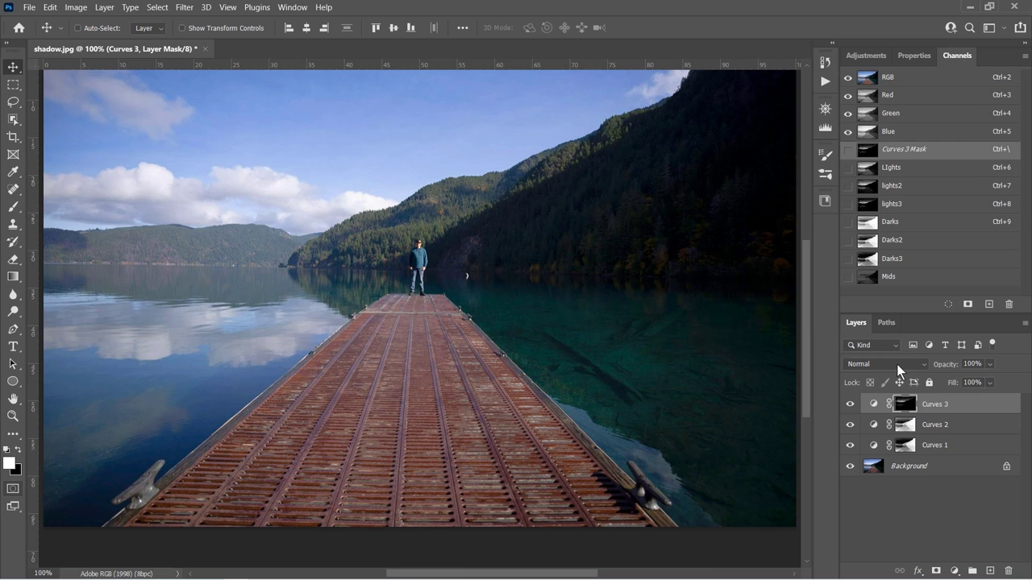
{"action": "left_click", "coordinate": [956, 572]}
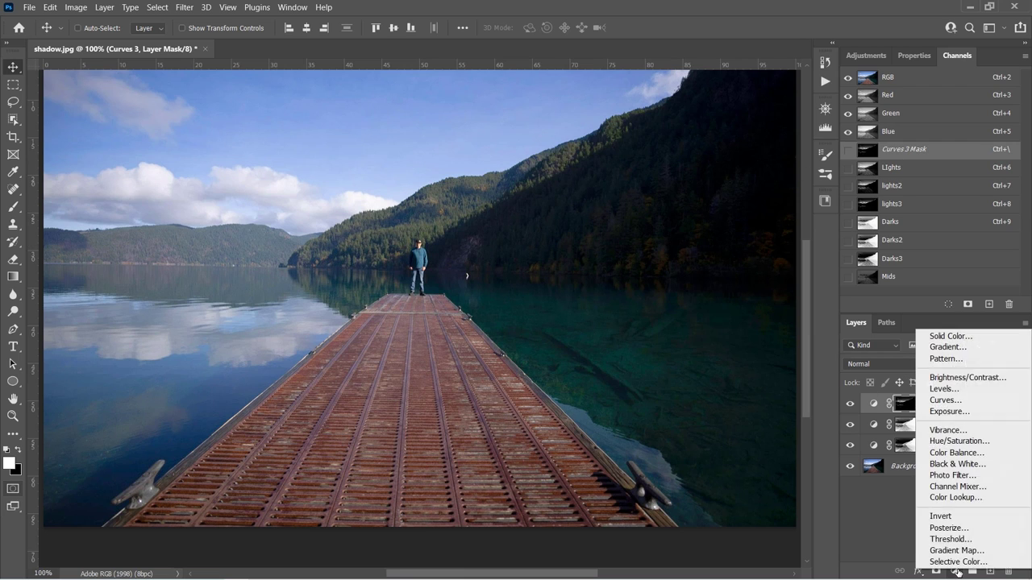
{"action": "left_click", "coordinate": [945, 400]}
Step: Set the Curves 4 point to input 137, output 91, then hide Curves 4, 3 and 2
{"action": "mouse_move", "coordinate": [936, 201]}
{"action": "left_mouse_down"}
{"action": "mouse_move", "coordinate": [934, 182]}
{"action": "mouse_move", "coordinate": [944, 221]}
{"action": "mouse_move", "coordinate": [943, 199]}
{"action": "mouse_move", "coordinate": [950, 212]}
{"action": "left_mouse_up"}
{"action": "left_click_drag", "start_coordinate": [949, 212], "coordinate": [940, 203]}
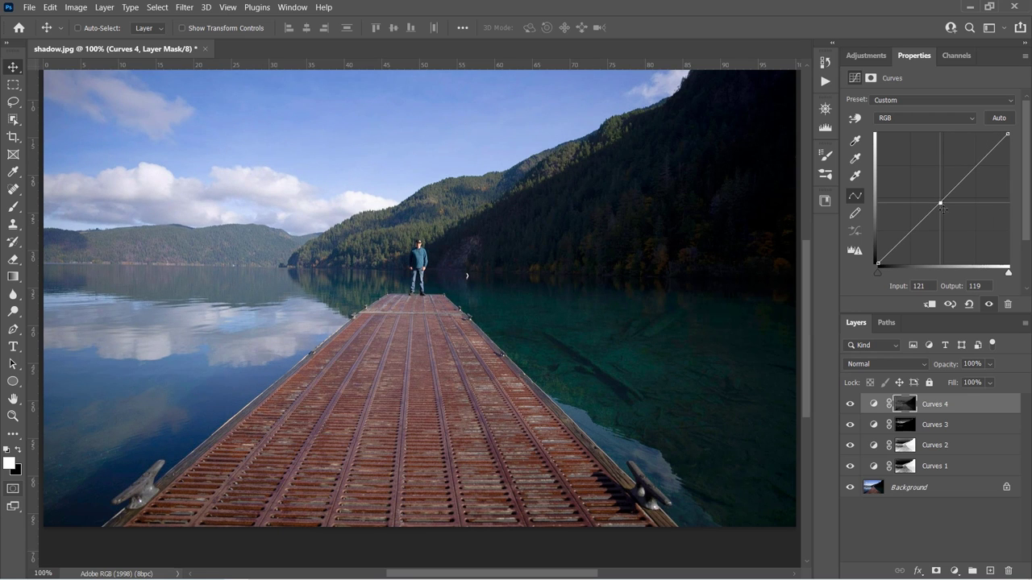
{"action": "left_click_drag", "start_coordinate": [939, 202], "coordinate": [937, 192]}
{"action": "key", "text": "shift+Right"}
{"action": "key", "text": "shift+Right"}
{"action": "key", "text": "shift+Down"}
{"action": "key", "text": "shift+Down"}
{"action": "key", "text": "shift+Down"}
{"action": "key", "text": "shift+Down"}
{"action": "key", "text": "shift+Down"}
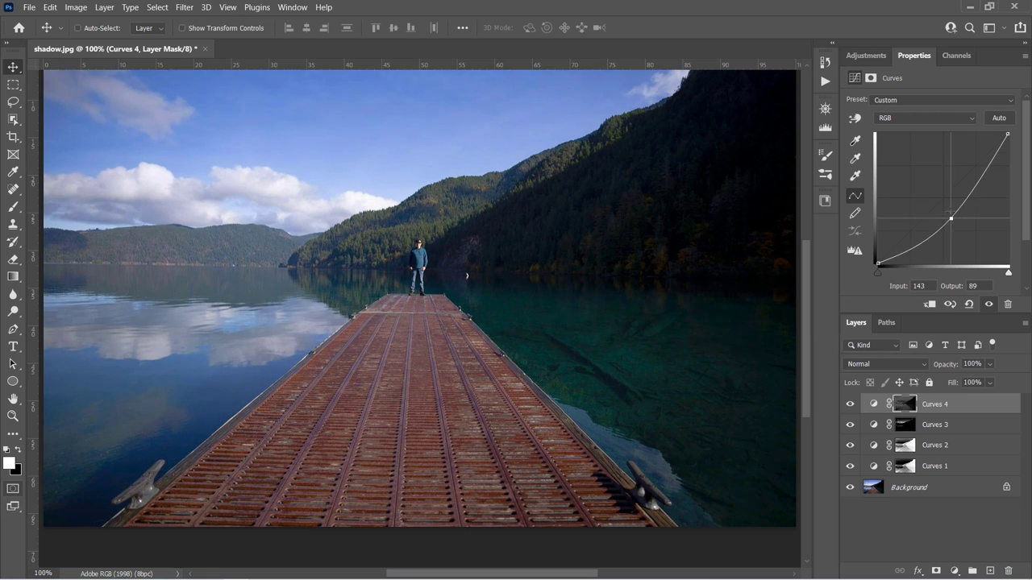
{"action": "key", "text": "Down"}
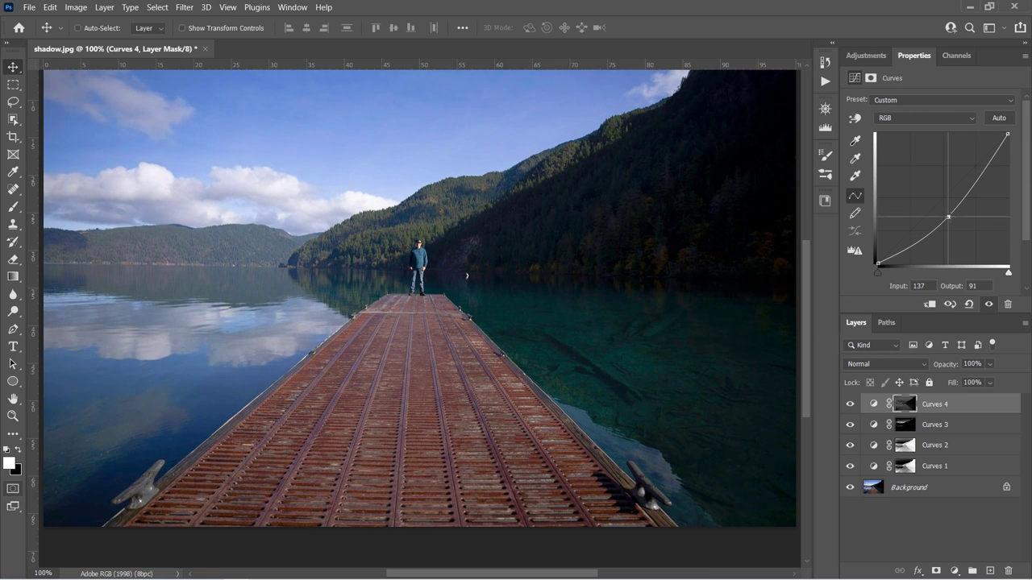
{"action": "key", "text": "Up"}
{"action": "left_click_drag", "start_coordinate": [849, 404], "coordinate": [853, 466]}
Step: Hide Curves 1 to view the original photo, then switch all four Curves layers back on
{"action": "left_click", "coordinate": [854, 467]}
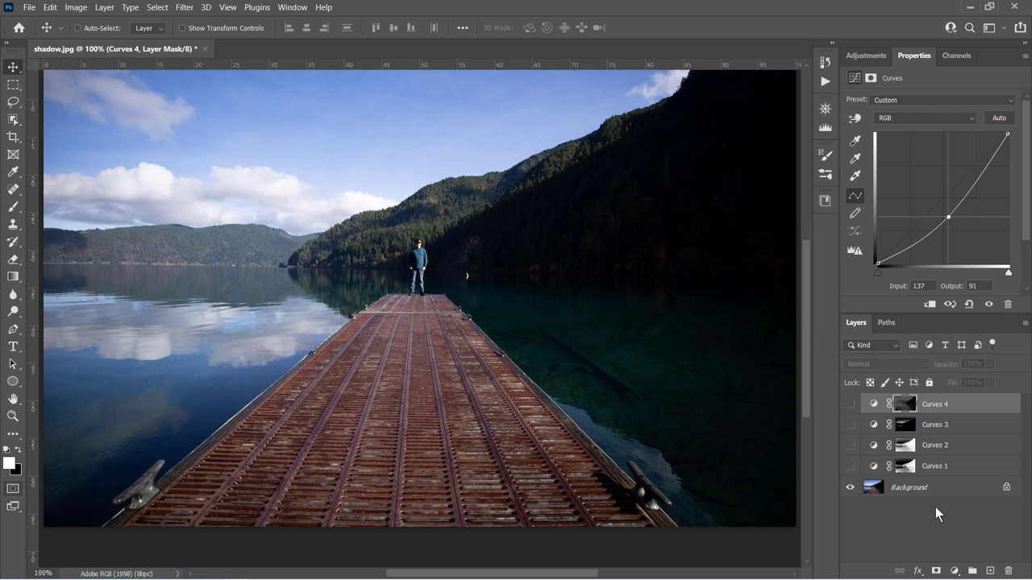
{"action": "left_click", "coordinate": [849, 405]}
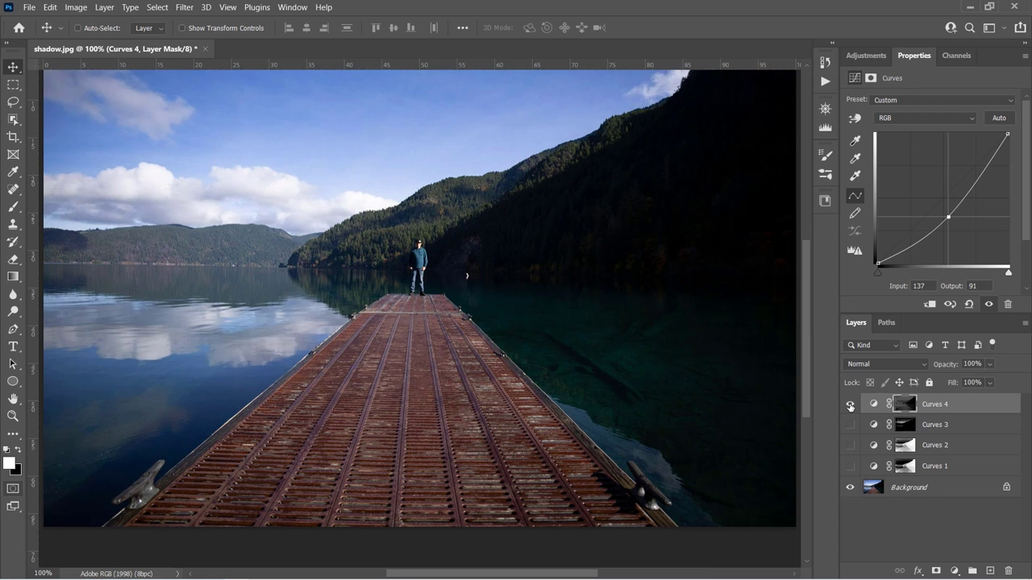
{"action": "left_click", "coordinate": [851, 425]}
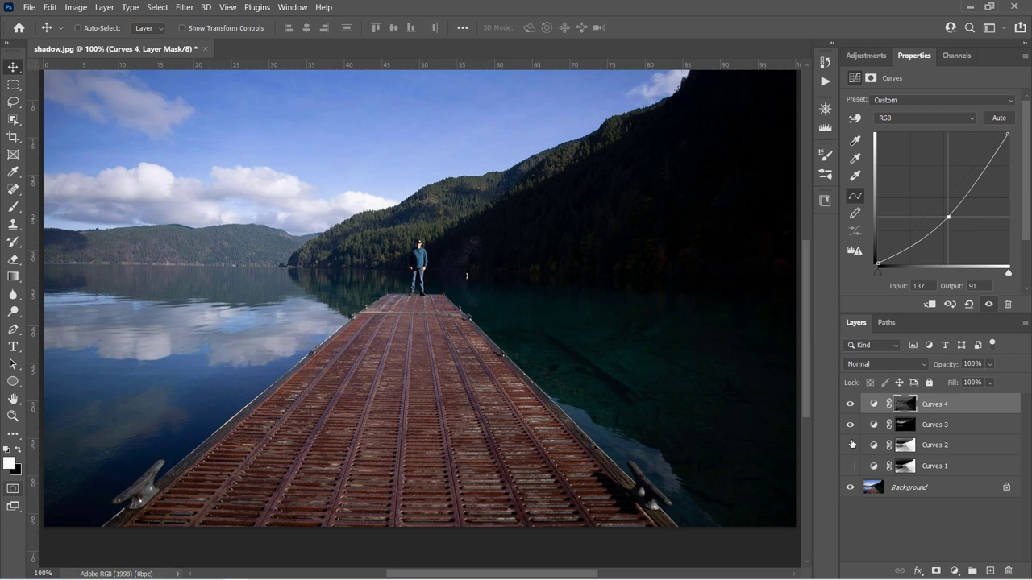
{"action": "left_click", "coordinate": [850, 445]}
{"action": "left_click", "coordinate": [851, 466]}
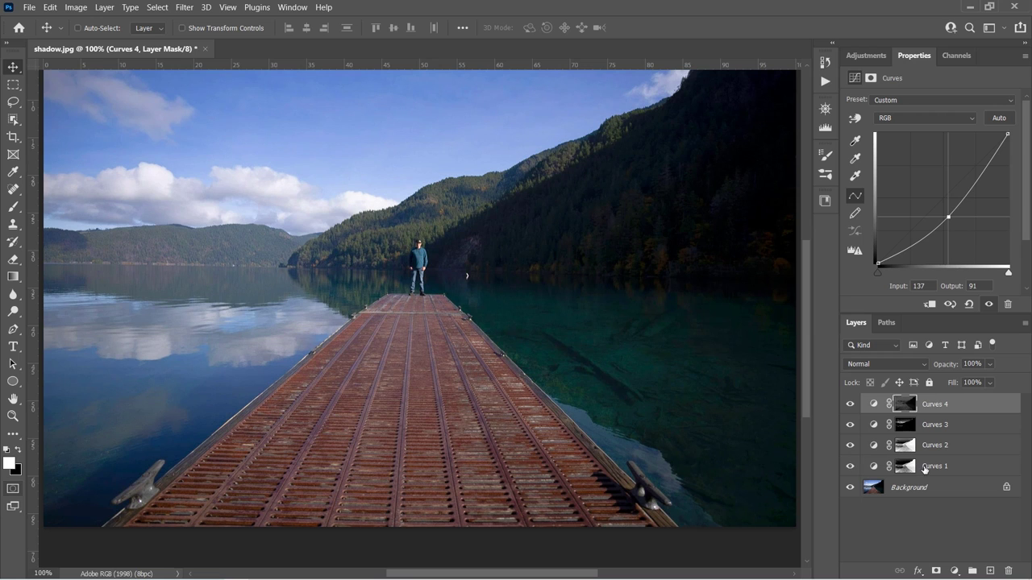
Step: Set the Curves 1 layer's opacity to 73%, then hide all four Curves layers for comparison
{"action": "left_click", "coordinate": [925, 467]}
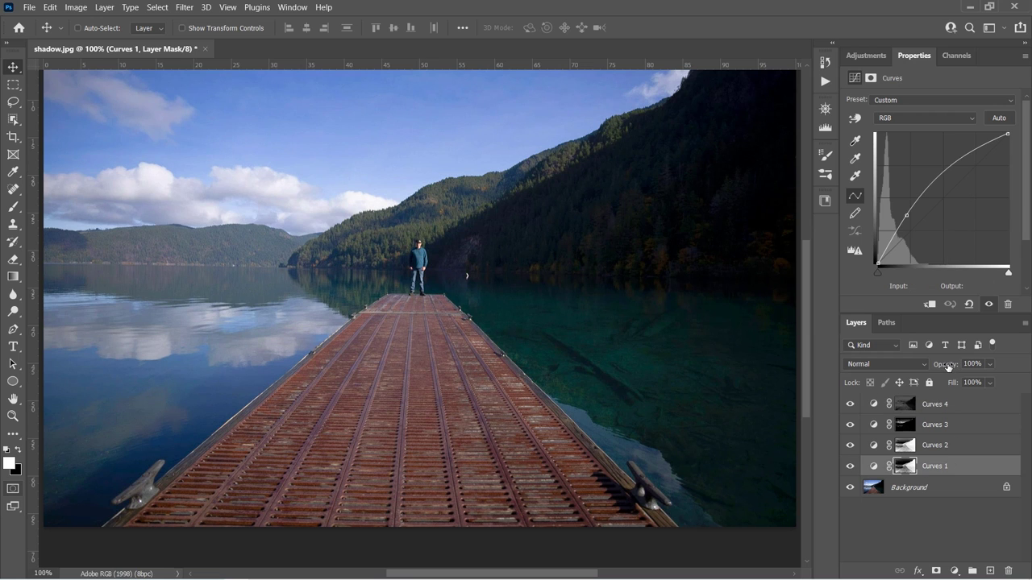
{"action": "left_click_drag", "start_coordinate": [948, 366], "coordinate": [925, 367]}
{"action": "key", "text": "Return"}
{"action": "mouse_move", "coordinate": [851, 404]}
{"action": "left_mouse_down"}
{"action": "mouse_move", "coordinate": [852, 466]}
{"action": "mouse_move", "coordinate": [864, 466]}
{"action": "mouse_move", "coordinate": [849, 404]}
{"action": "left_mouse_up"}
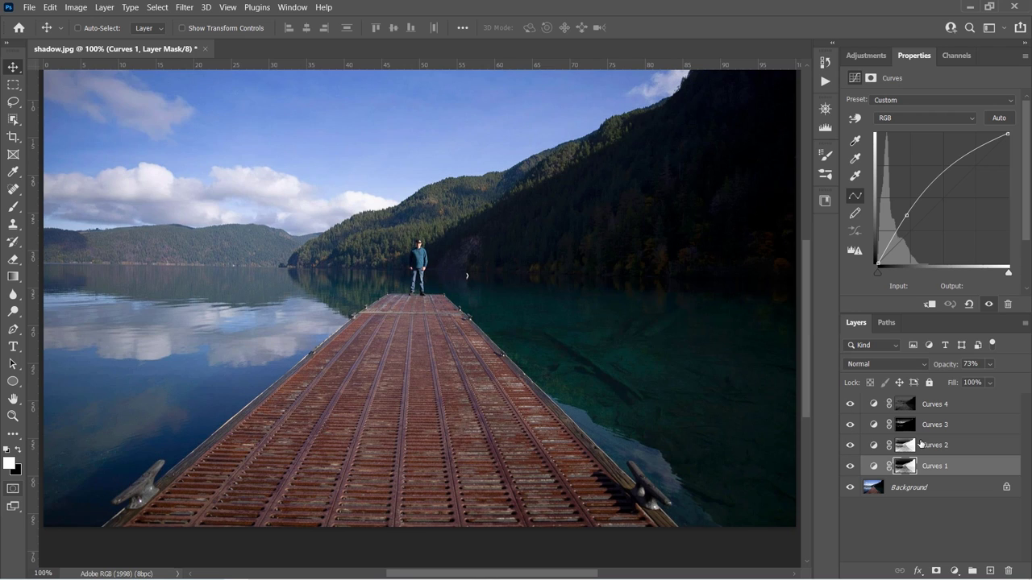